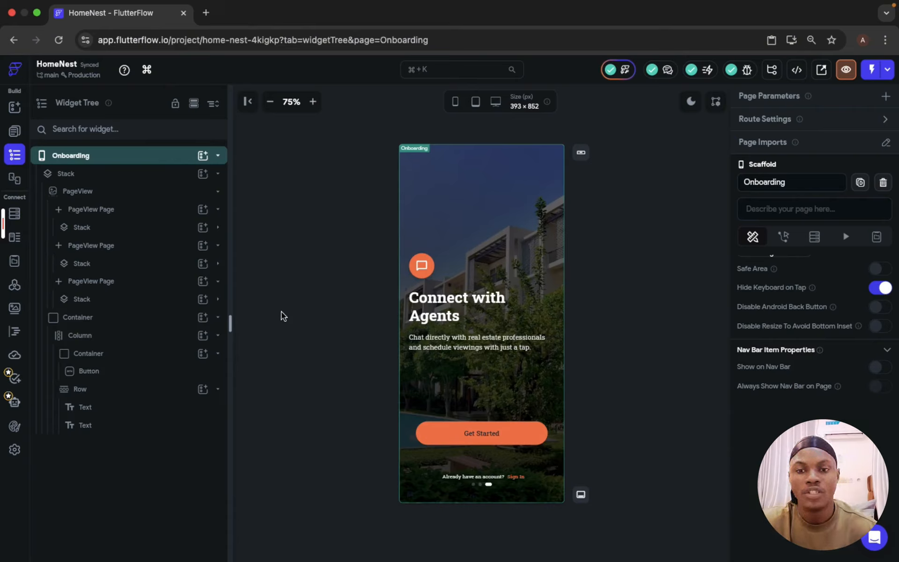
# Step: Inspect the Onboarding page's widgets, stepping through each PageView page, the Get Started button and the sign-in text
pyautogui.click(136, 179)
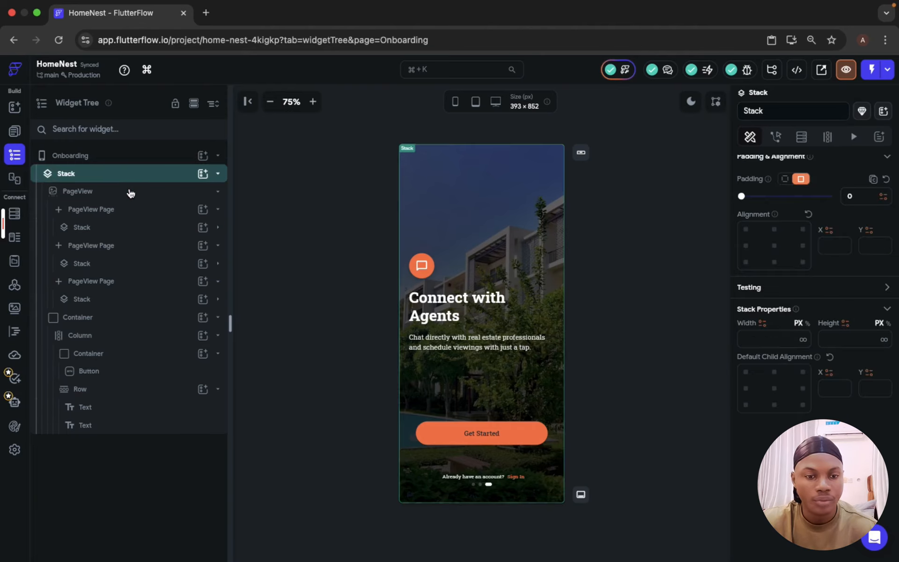
pyautogui.click(128, 229)
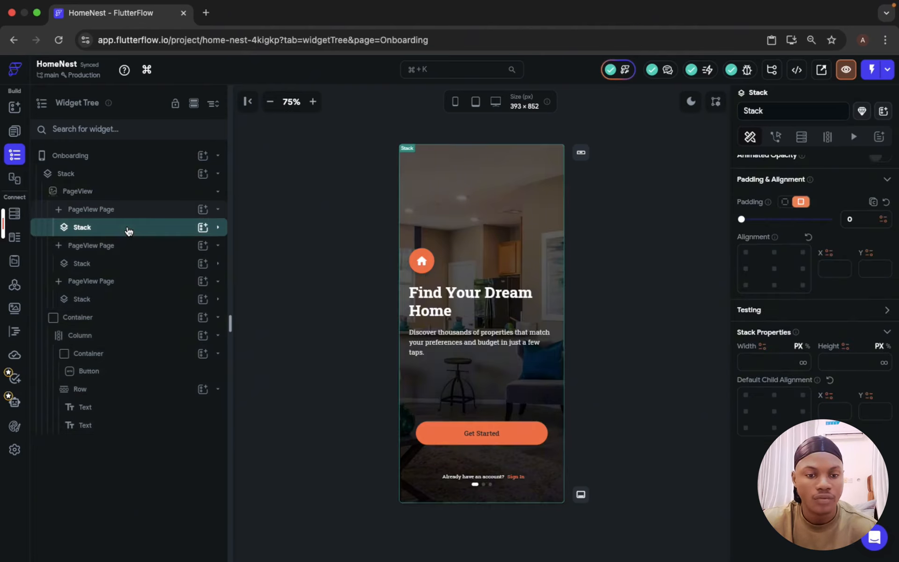
pyautogui.click(127, 263)
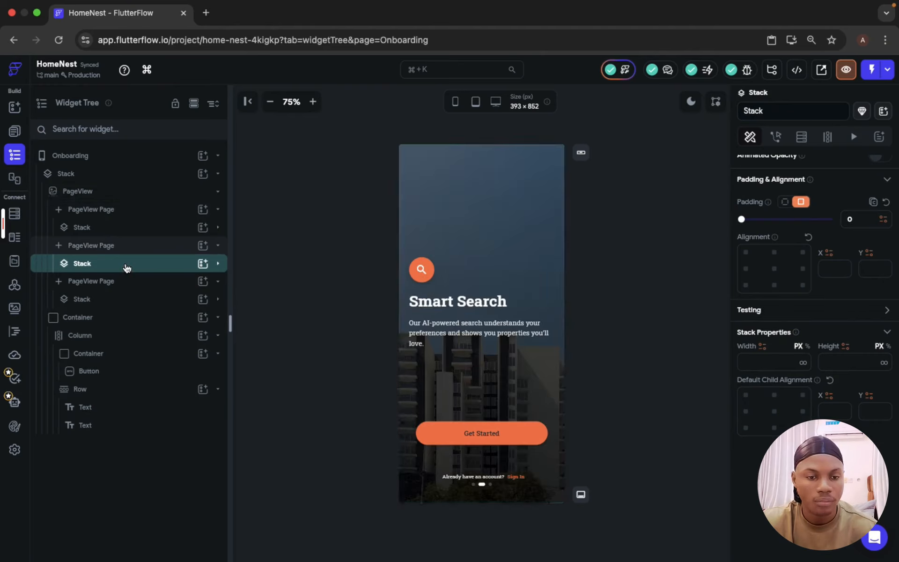
pyautogui.click(124, 300)
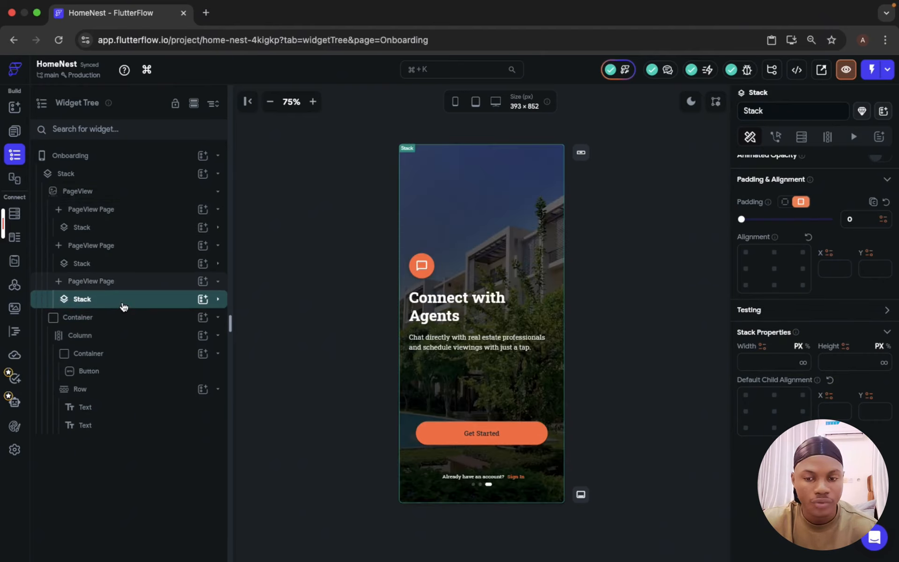
pyautogui.click(141, 317)
pyautogui.click(514, 441)
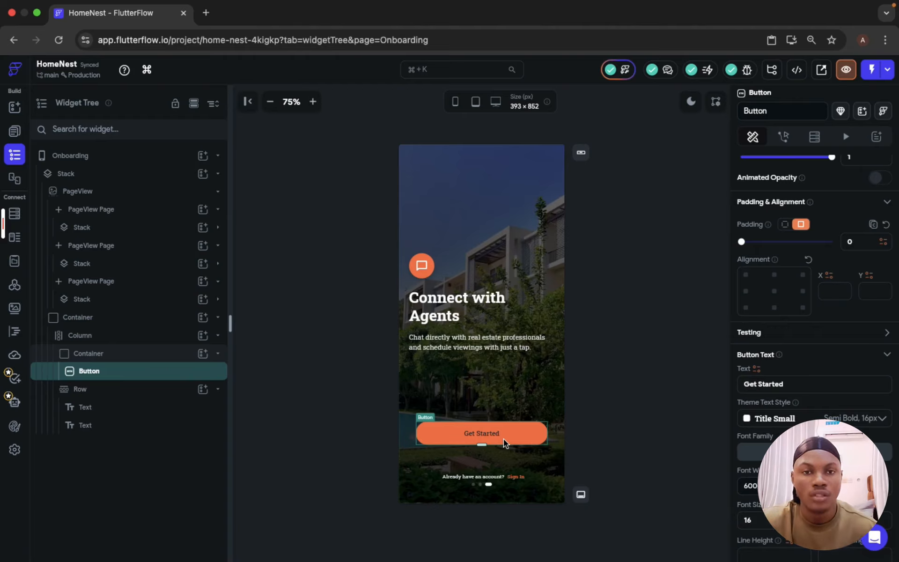
pyautogui.click(515, 477)
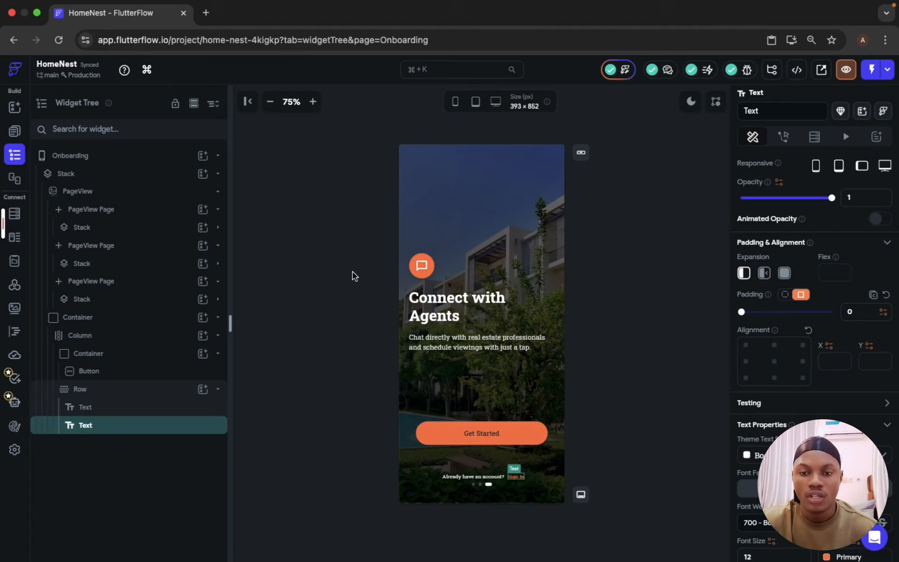
pyautogui.click(323, 270)
# Step: Create a new page named SignUp
pyautogui.click(14, 131)
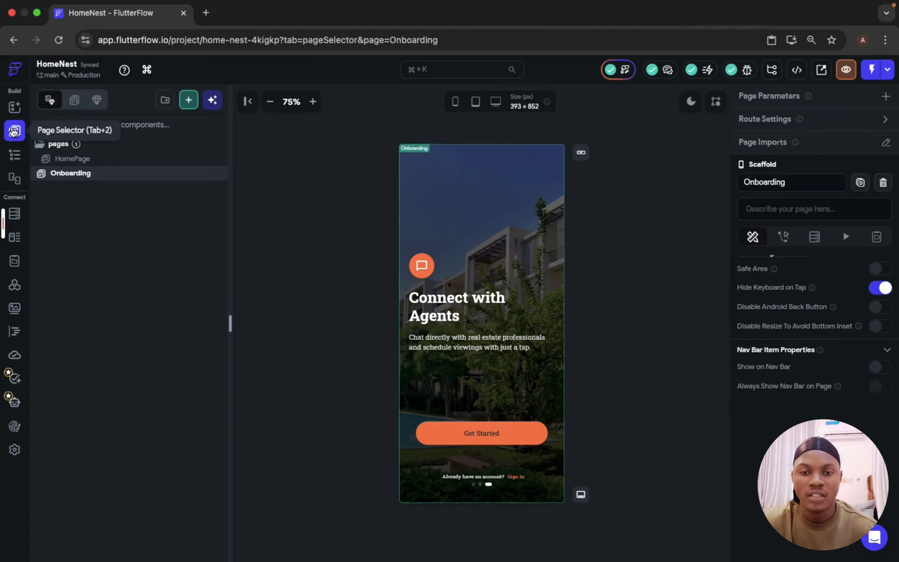
pyautogui.click(187, 102)
pyautogui.click(256, 324)
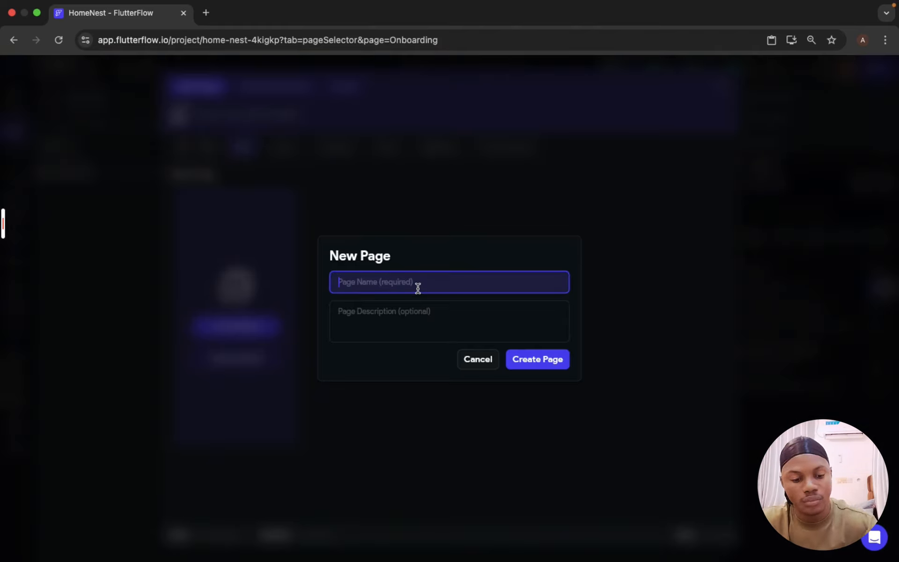
pyautogui.write('SignUp')
pyautogui.click(539, 360)
pyautogui.click(15, 154)
pyautogui.click(111, 175)
pyautogui.press('Delete')
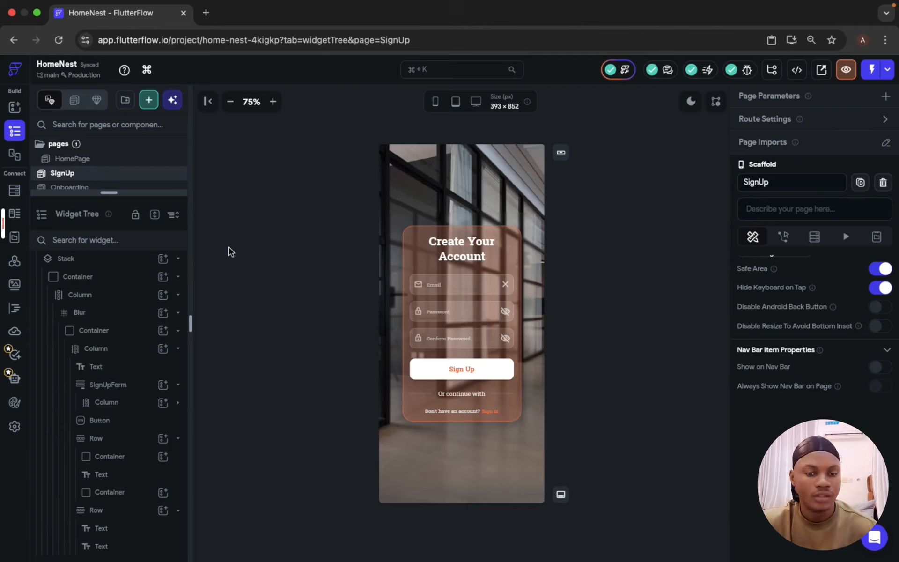
pyautogui.moveTo(114, 193); pyautogui.dragTo(116, 236)
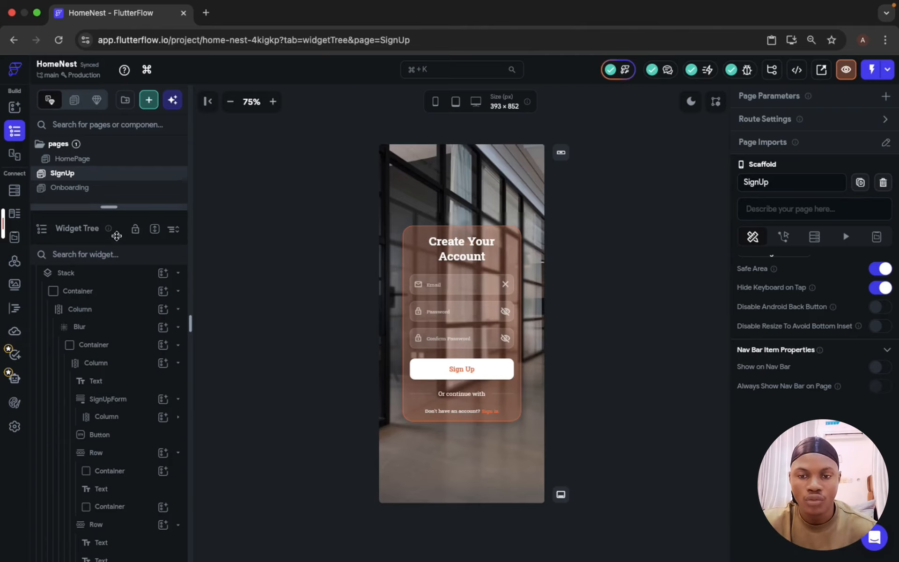
# Step: Duplicate the SignUp page and rename the copy SignIn
pyautogui.rightClick(103, 172)
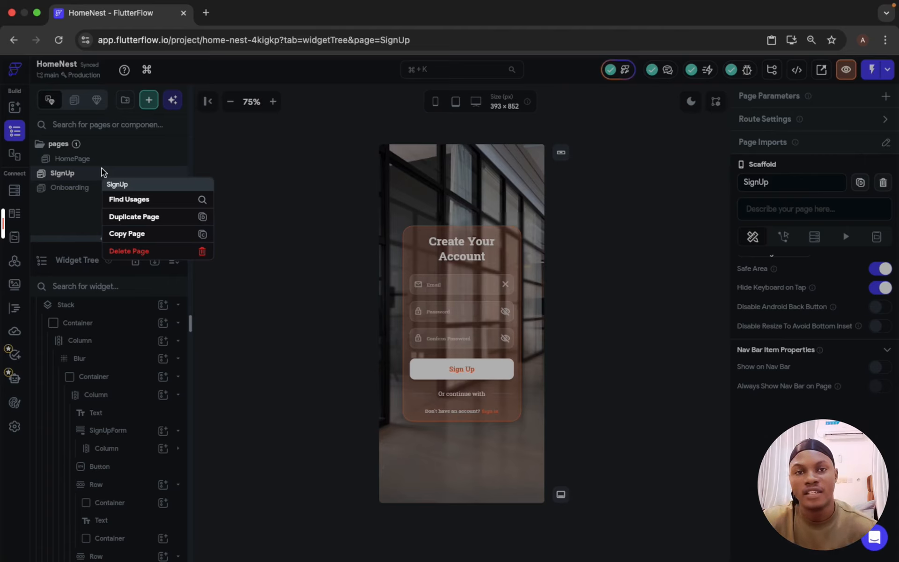
pyautogui.click(125, 221)
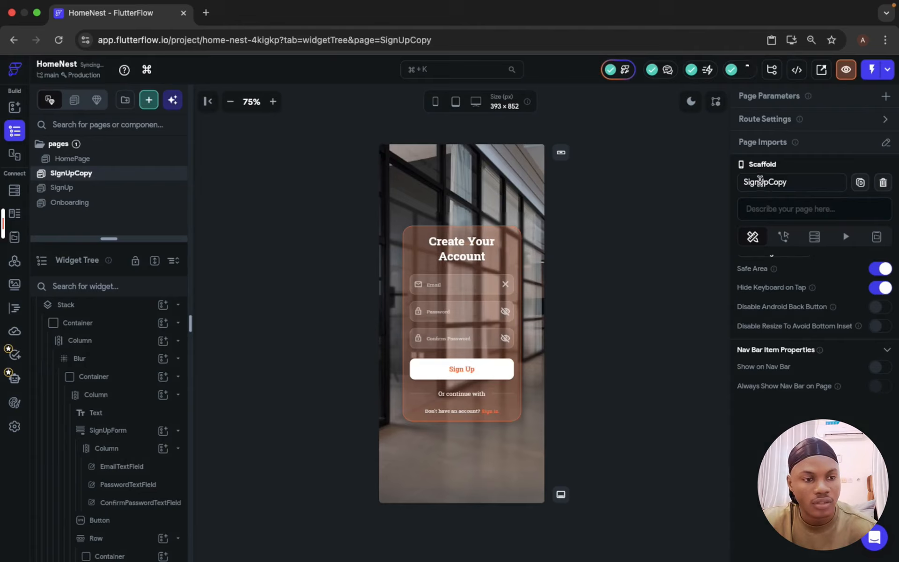
pyautogui.click(811, 189)
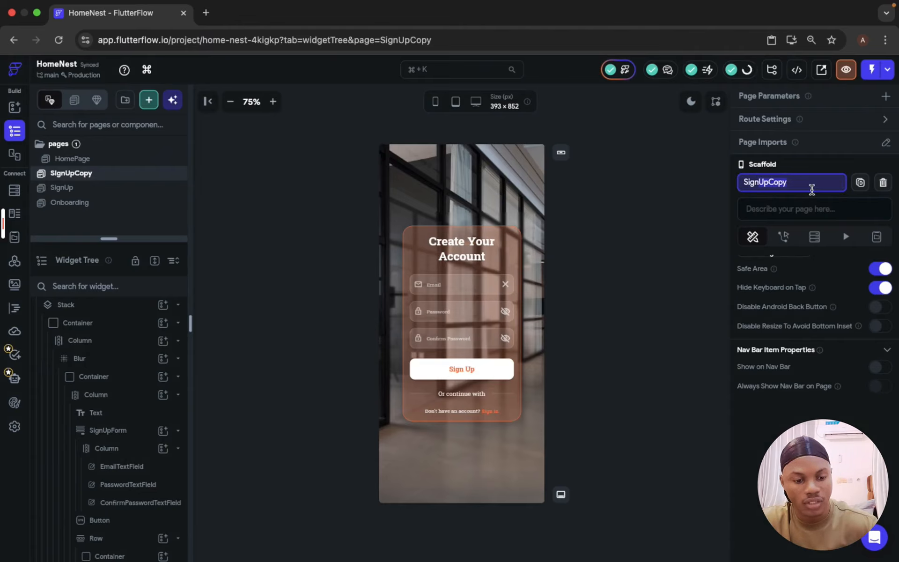
pyautogui.press('BackSpace')
pyautogui.press('BackSpace')
pyautogui.press('BackSpace')
pyautogui.press('BackSpace')
pyautogui.press('BackSpace')
pyautogui.press('BackSpace')
pyautogui.write('In')
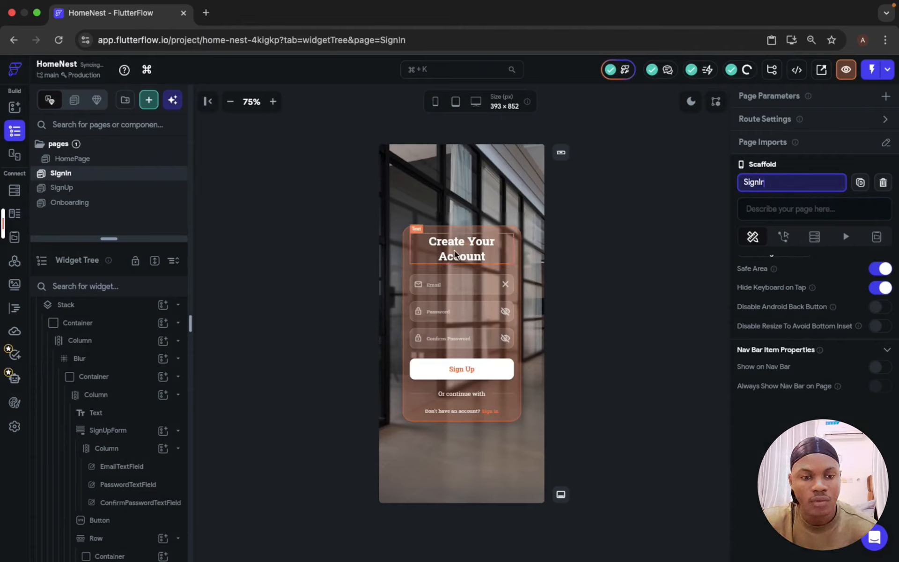
# Step: Change the SignIn page's heading text to Welcome back
pyautogui.click(466, 251)
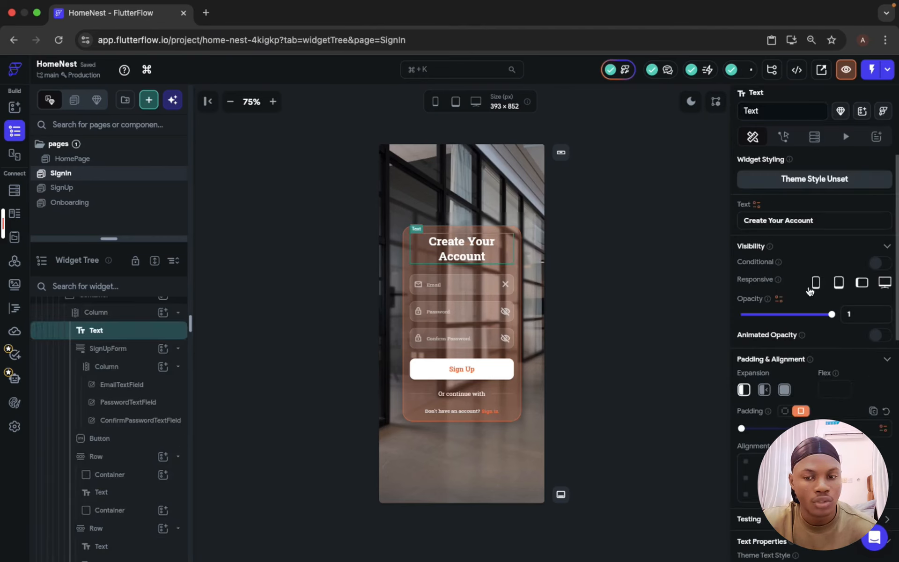
pyautogui.click(785, 219)
pyautogui.press('super+a')
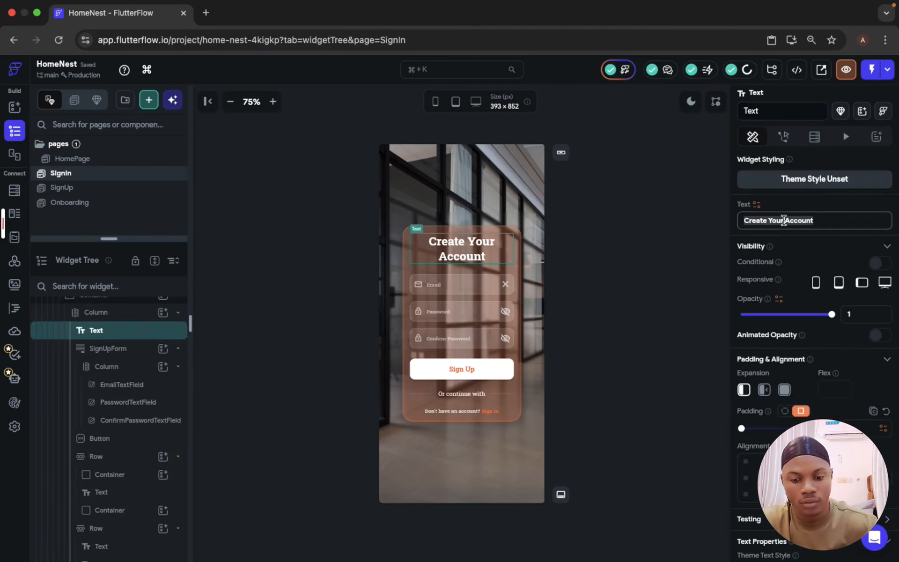
pyautogui.press('super+v')
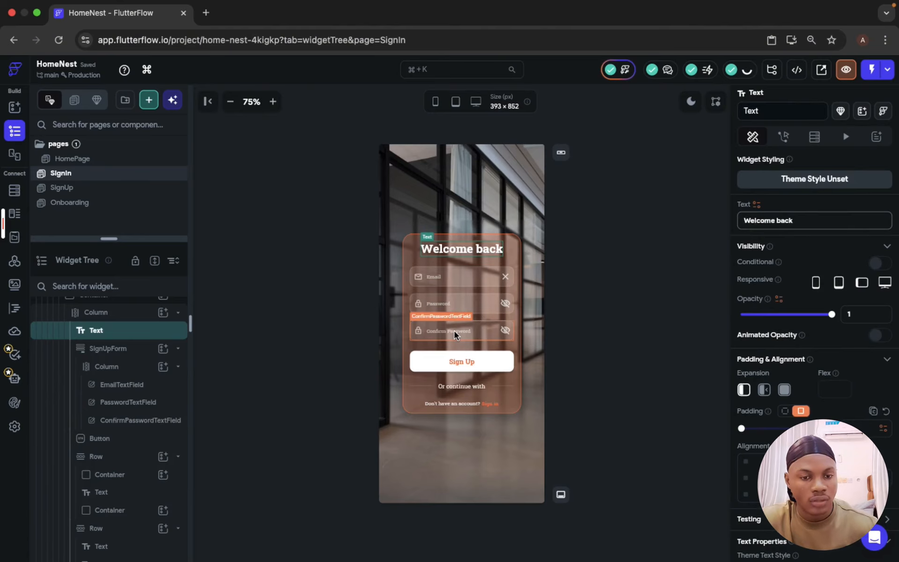
# Step: Delete the confirm password field and set the form button's text to Login
pyautogui.click(455, 332)
pyautogui.press('BackSpace')
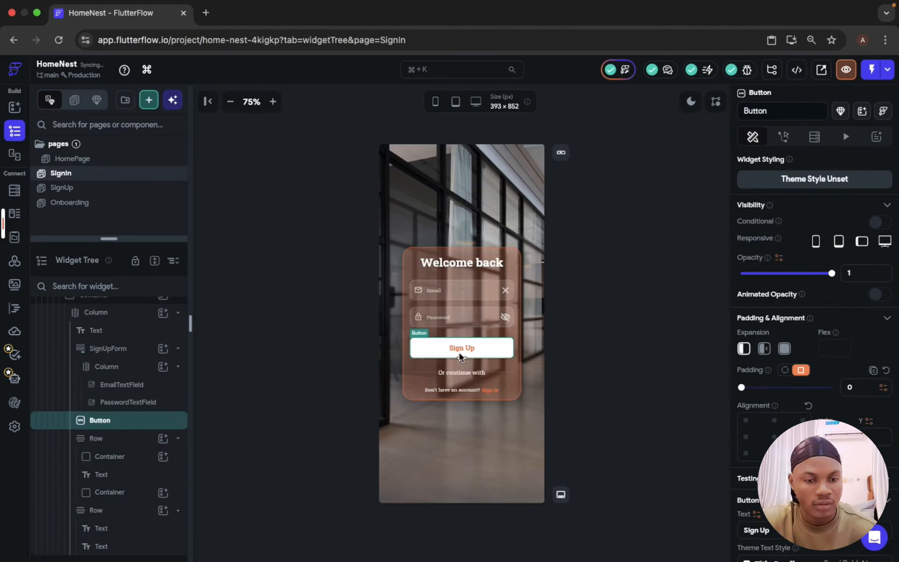
pyautogui.scroll(-5, 849, 402)
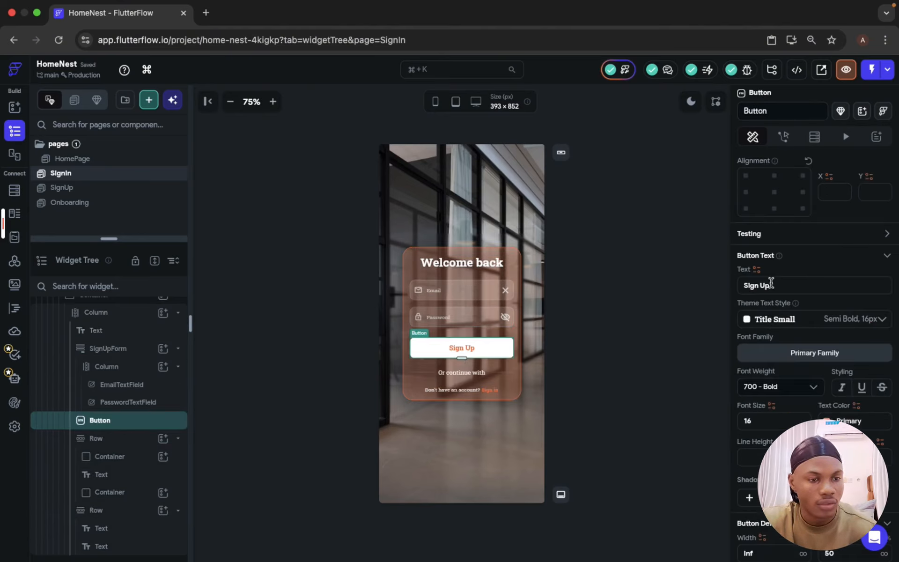
pyautogui.moveTo(775, 286); pyautogui.dragTo(708, 287)
pyautogui.write('Login')
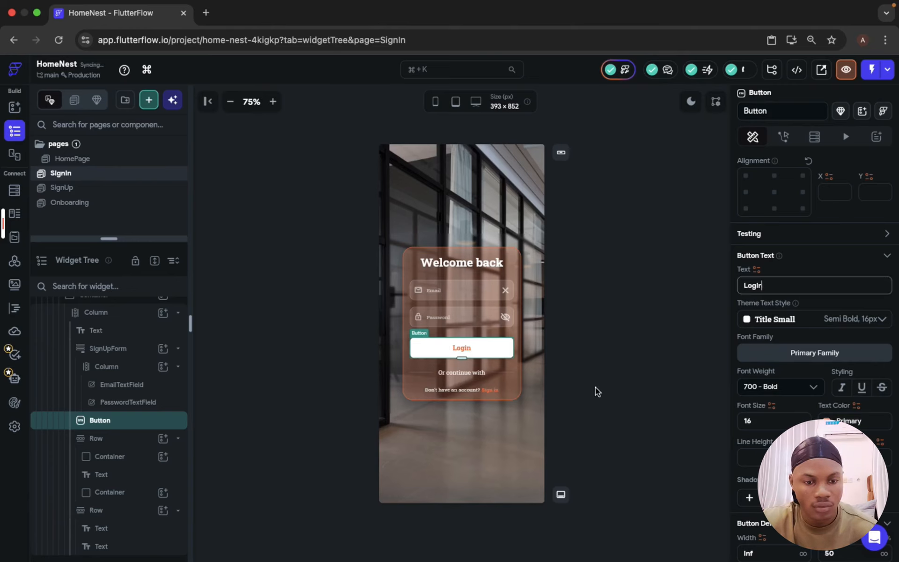
pyautogui.click(596, 391)
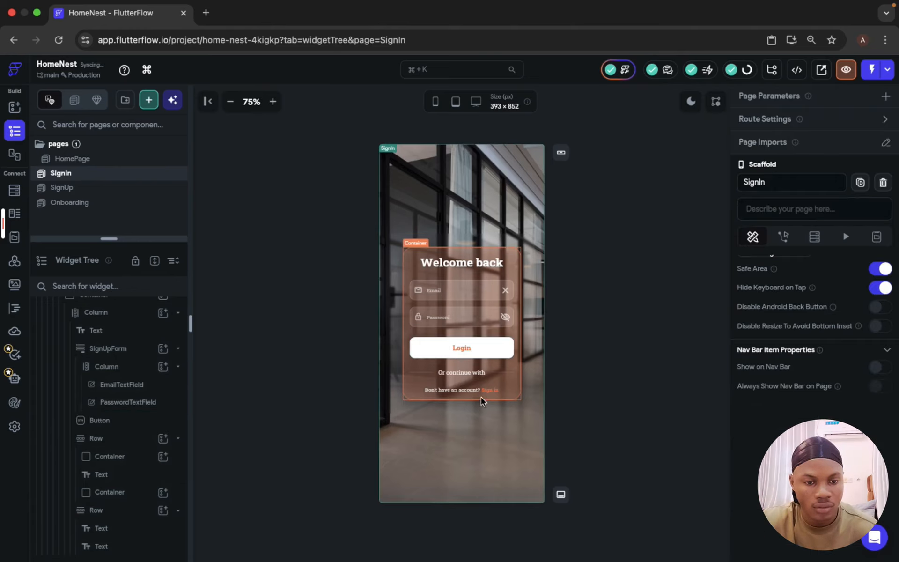
# Step: On the SignUp page, give the bottom account row an on-tap action navigating to SignIn
pyautogui.click(487, 389)
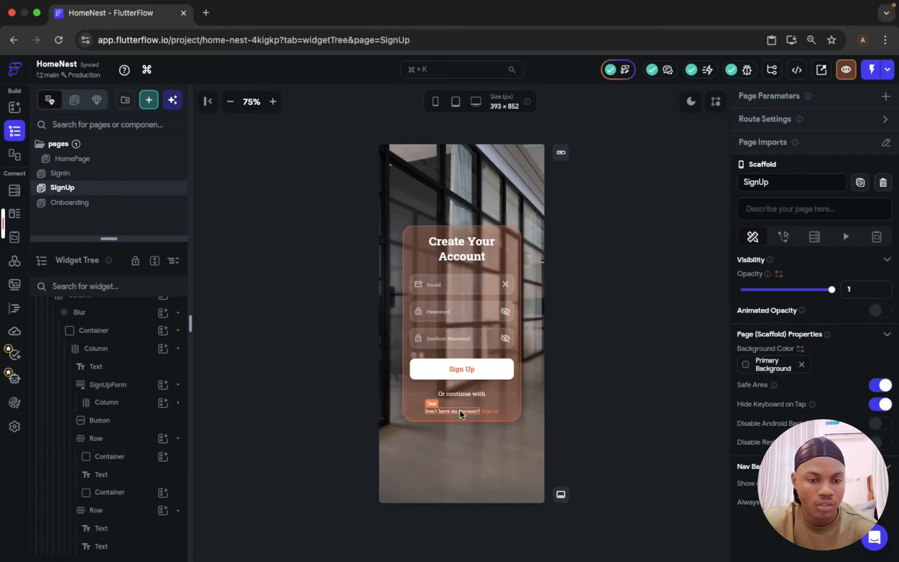
pyautogui.click(460, 411)
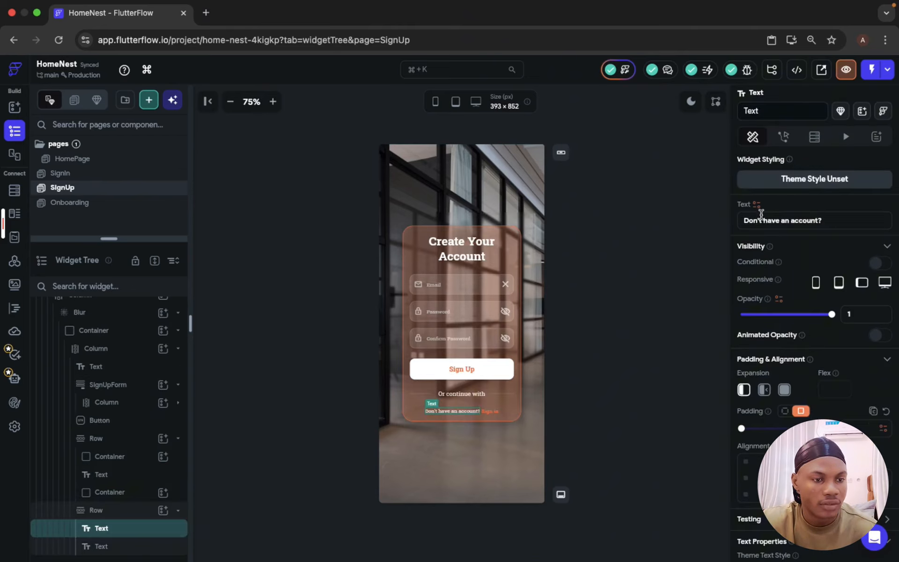
pyautogui.click(500, 412)
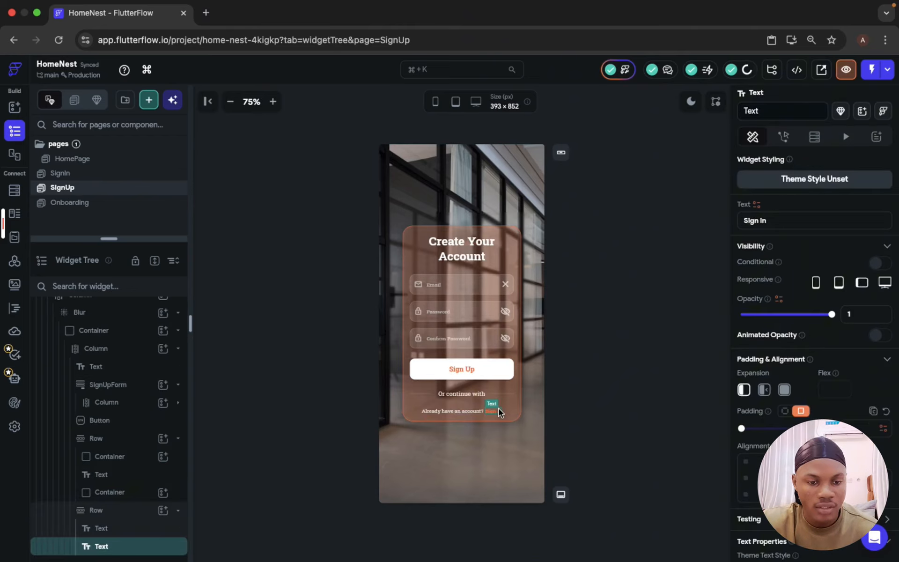
pyautogui.click(502, 412)
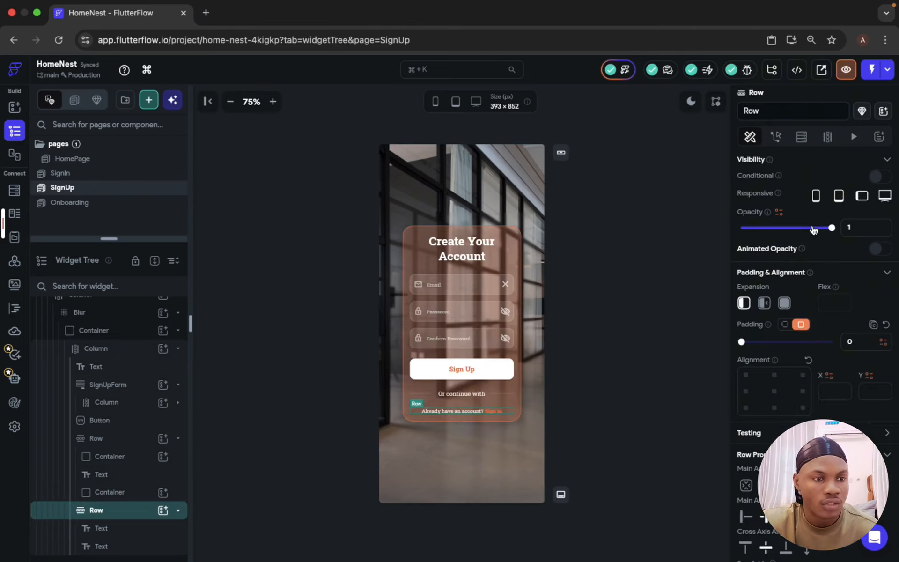
pyautogui.click(776, 136)
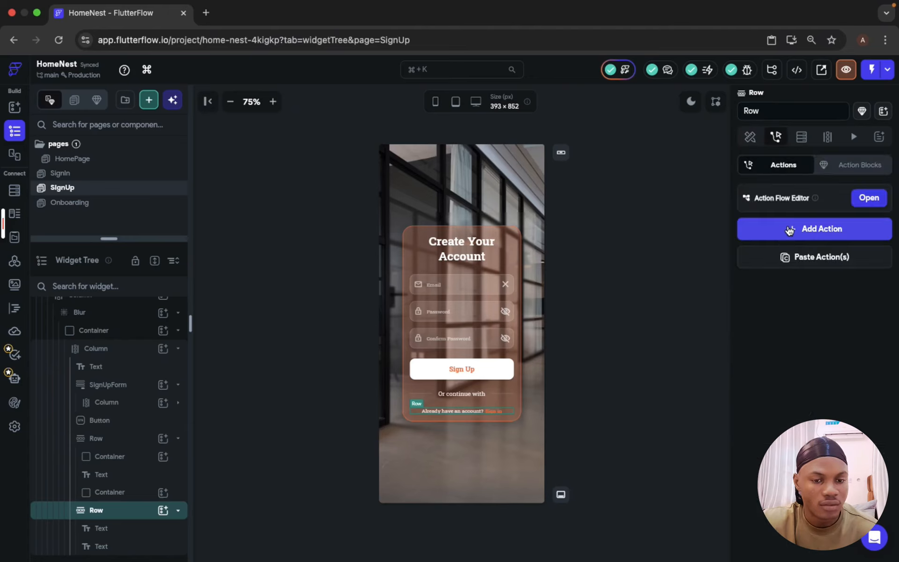
pyautogui.click(789, 230)
pyautogui.write('sign')
pyautogui.click(780, 329)
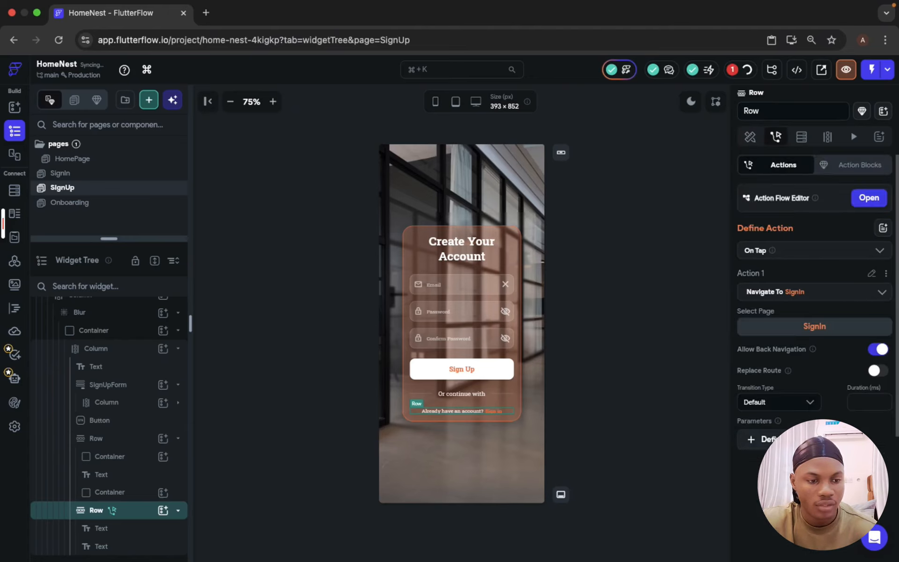
# Step: On the SignIn page, give the bottom account row an on-tap action navigating to SignUp
pyautogui.click(100, 177)
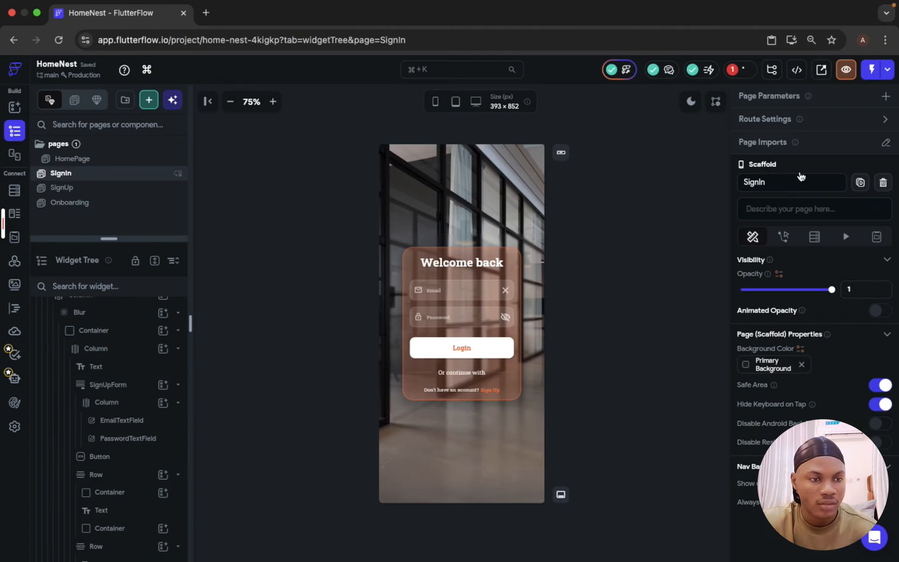
pyautogui.click(158, 528)
pyautogui.click(129, 514)
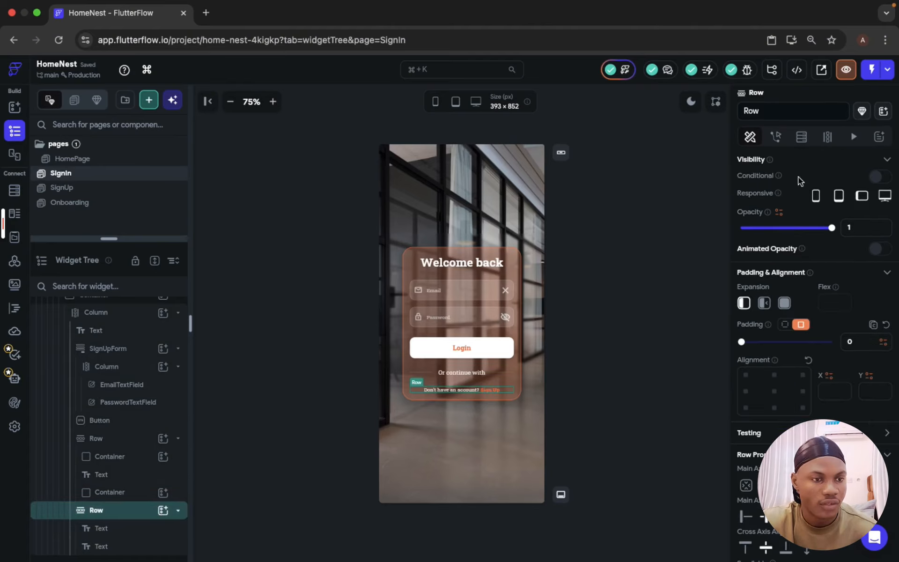
pyautogui.click(776, 137)
pyautogui.click(805, 229)
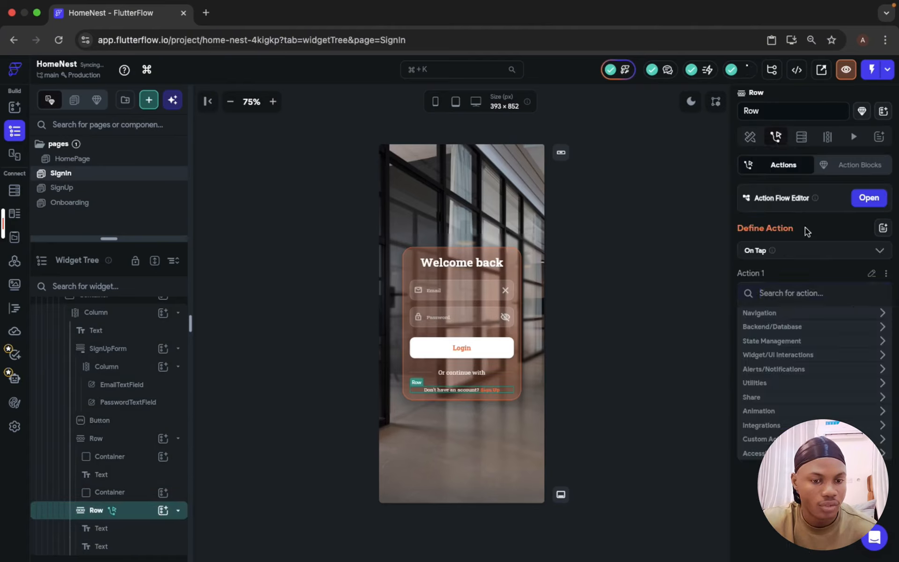
pyautogui.write('sing')
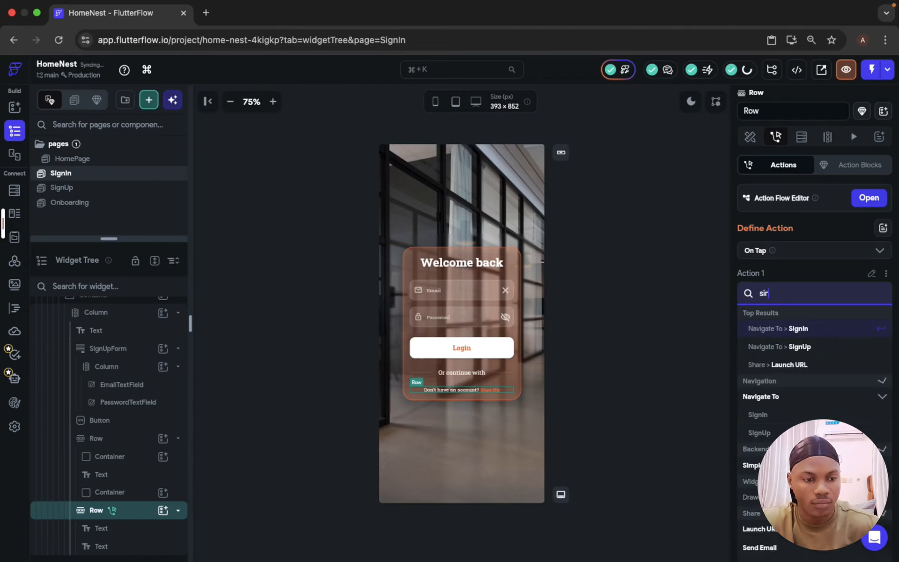
pyautogui.click(814, 352)
# Step: On the Onboarding page, give the Get Started button an on-tap action navigating to SignUp
pyautogui.click(80, 208)
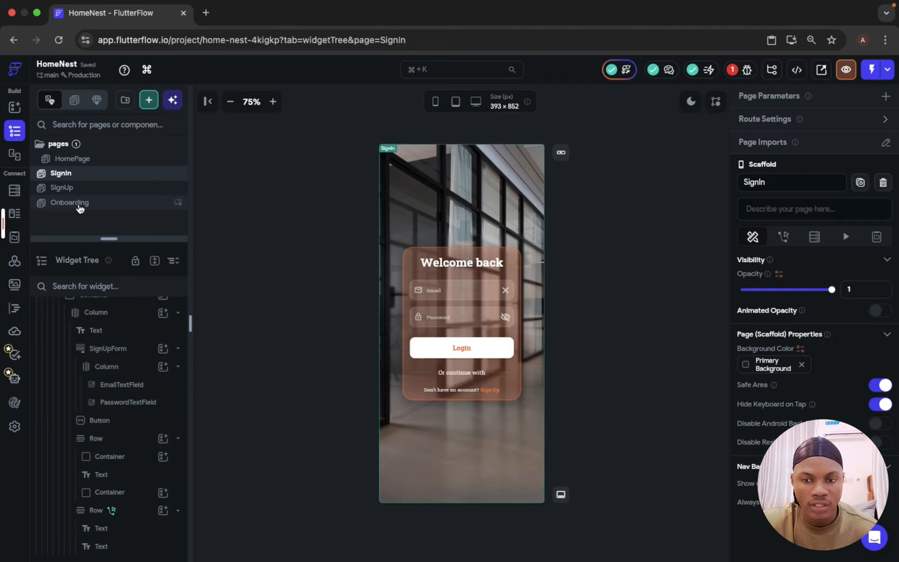
pyautogui.click(490, 435)
pyautogui.click(783, 136)
pyautogui.click(814, 230)
pyautogui.write('sign')
pyautogui.click(814, 352)
# Step: Give the Onboarding page's bottom account row an on-tap action navigating to SignIn
pyautogui.click(504, 478)
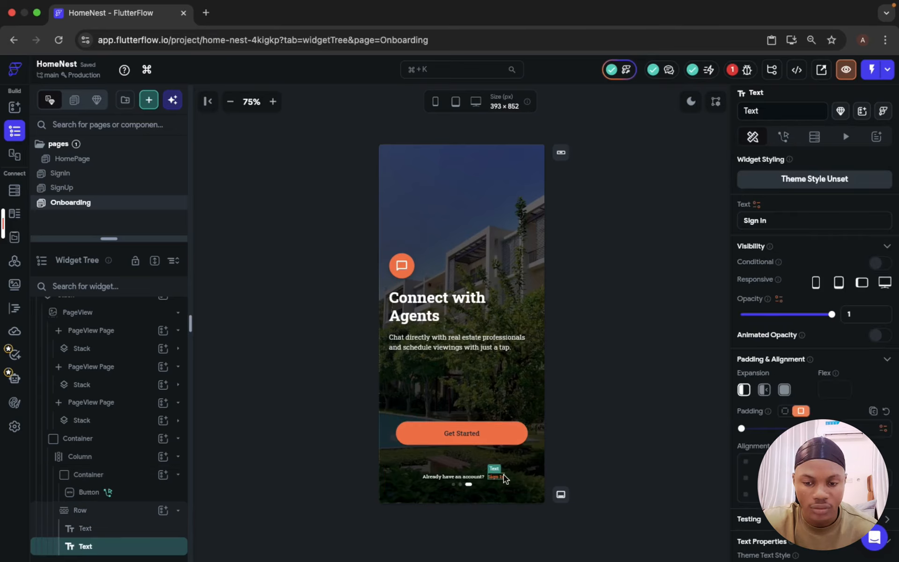
pyautogui.click(504, 475)
pyautogui.click(779, 140)
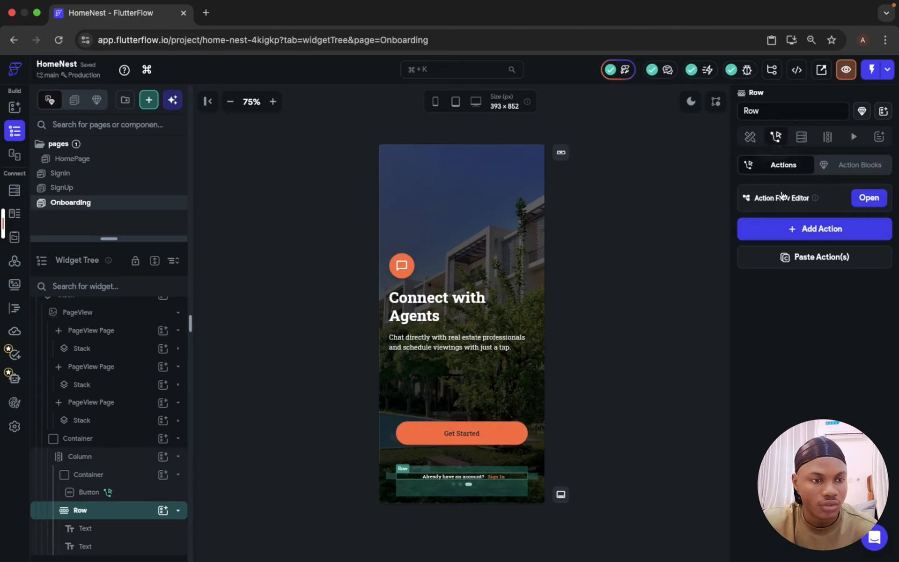
pyautogui.click(796, 230)
pyautogui.write('sign')
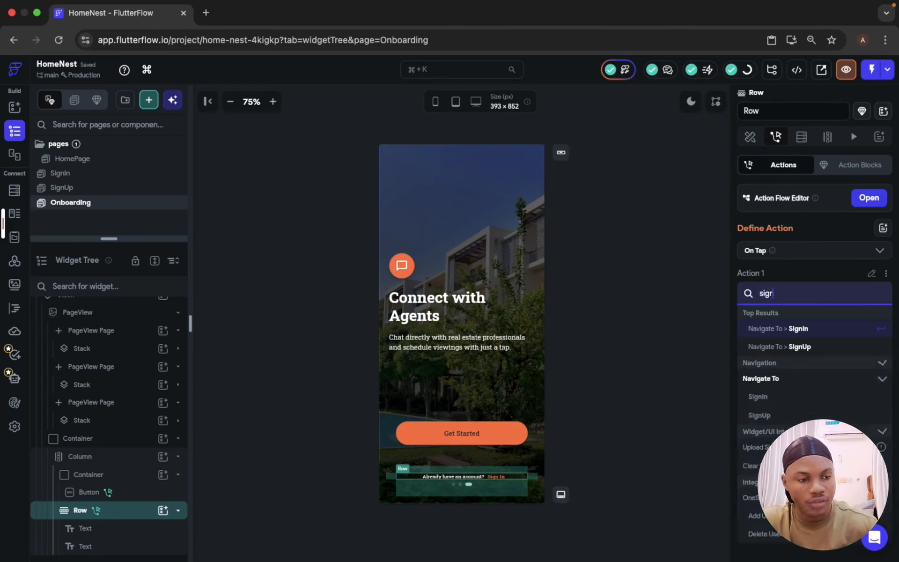
pyautogui.click(793, 332)
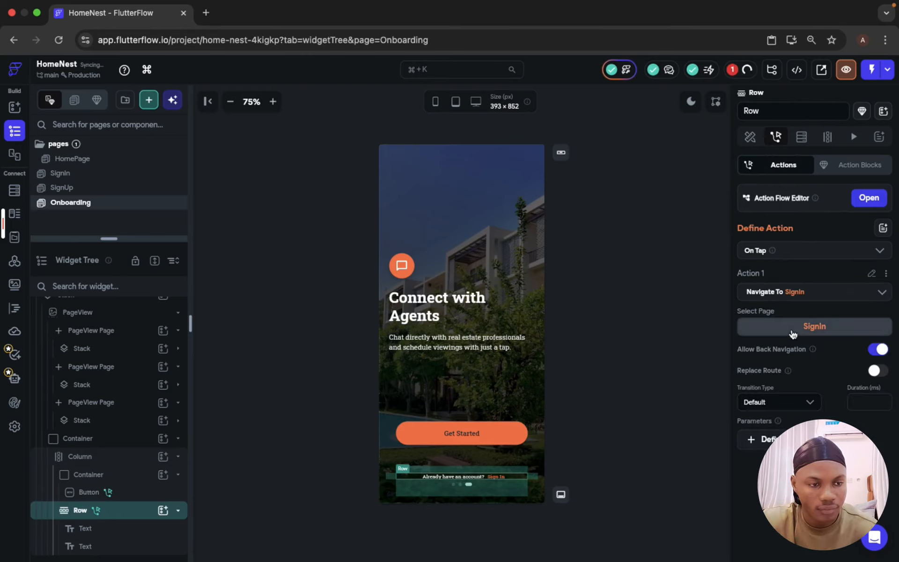
pyautogui.click(597, 247)
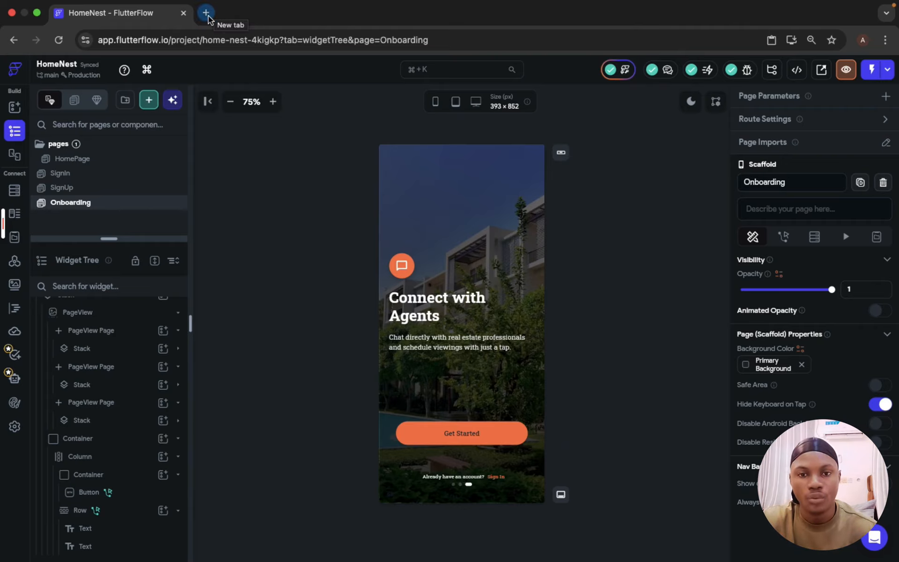
# Step: Search the web for Supabase and open its official website in a new tab
pyautogui.click(208, 15)
pyautogui.write('supa')
pyautogui.press('Return')
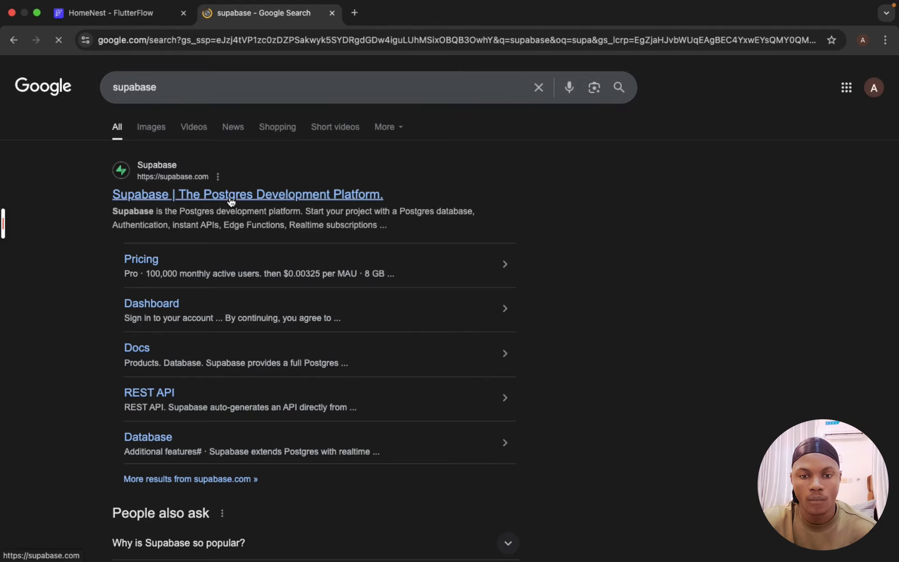
pyautogui.click(228, 199)
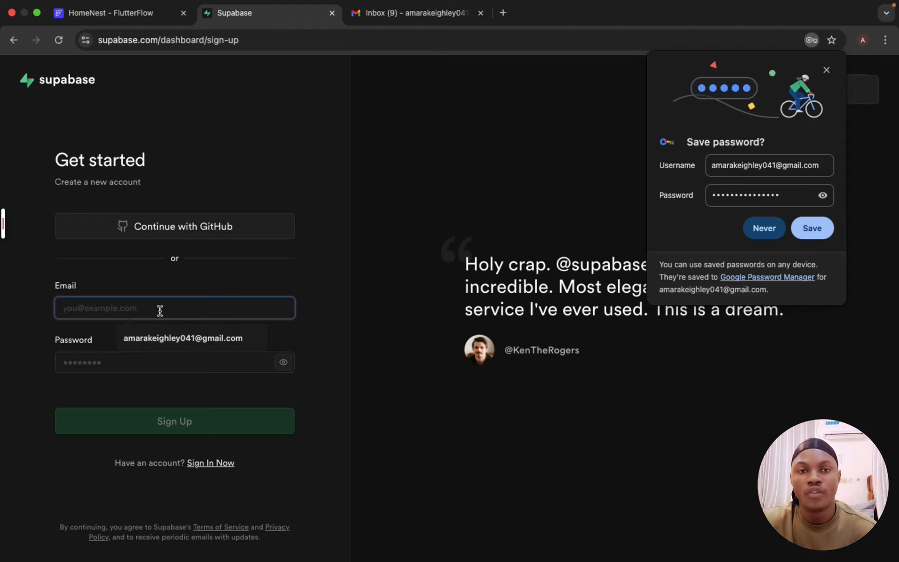
# Step: Sign up for a Supabase account using the account e-mail and a browser-generated strong password
pyautogui.click(178, 342)
pyautogui.click(159, 360)
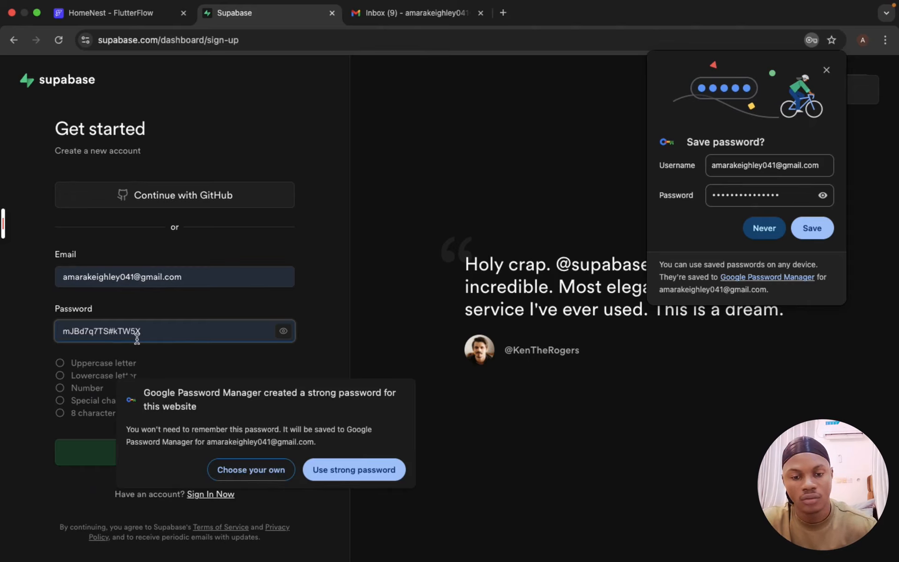
pyautogui.click(247, 464)
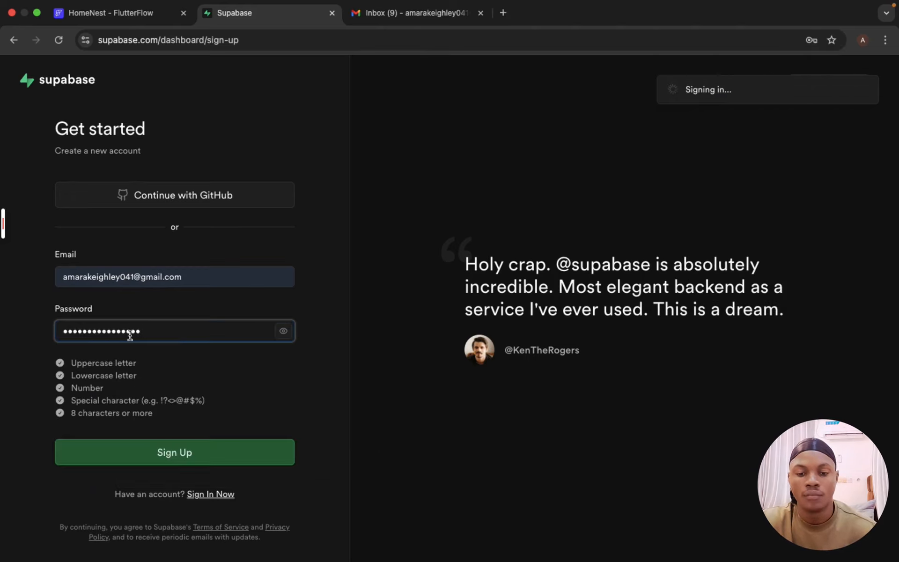
pyautogui.click(167, 451)
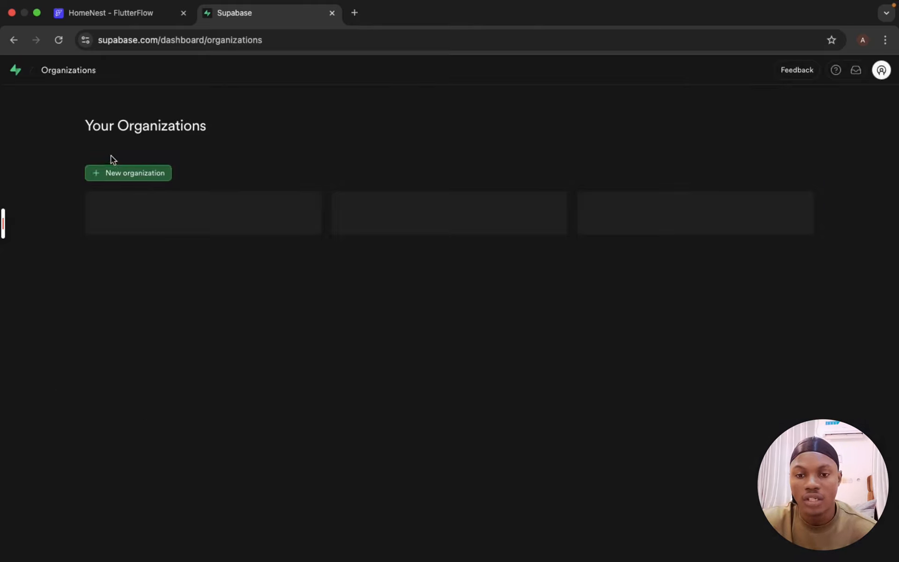
# Step: Create a new Supabase organization named RealEstateApp
pyautogui.click(122, 175)
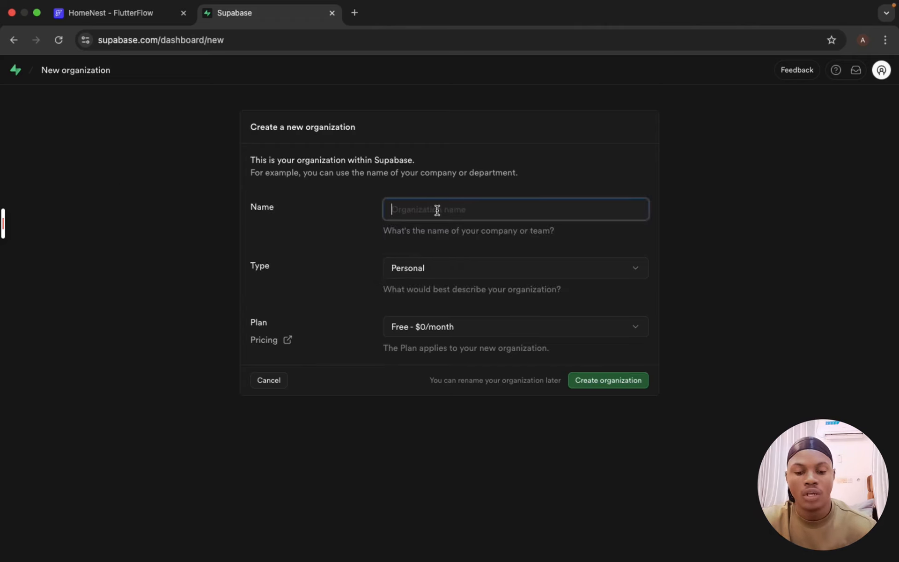
pyautogui.write('Real')
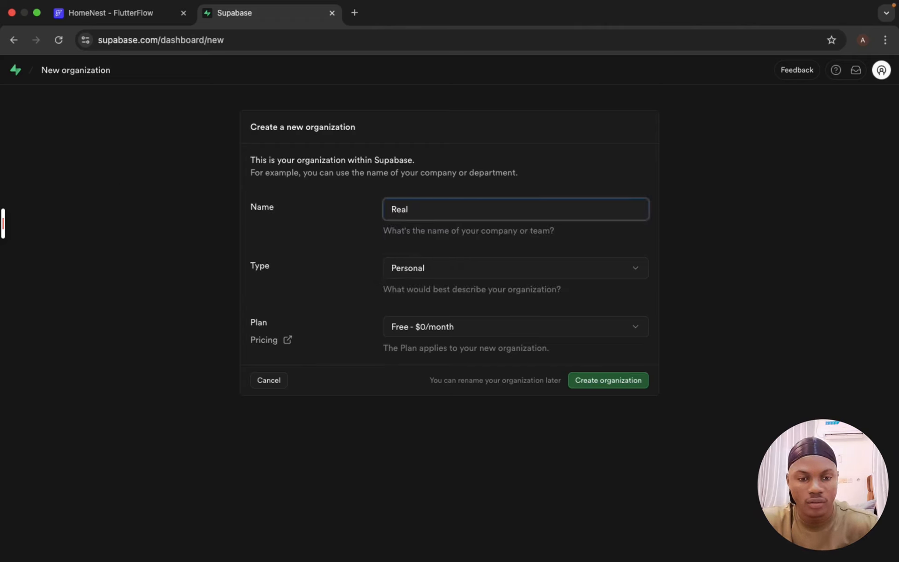
pyautogui.write('Estate')
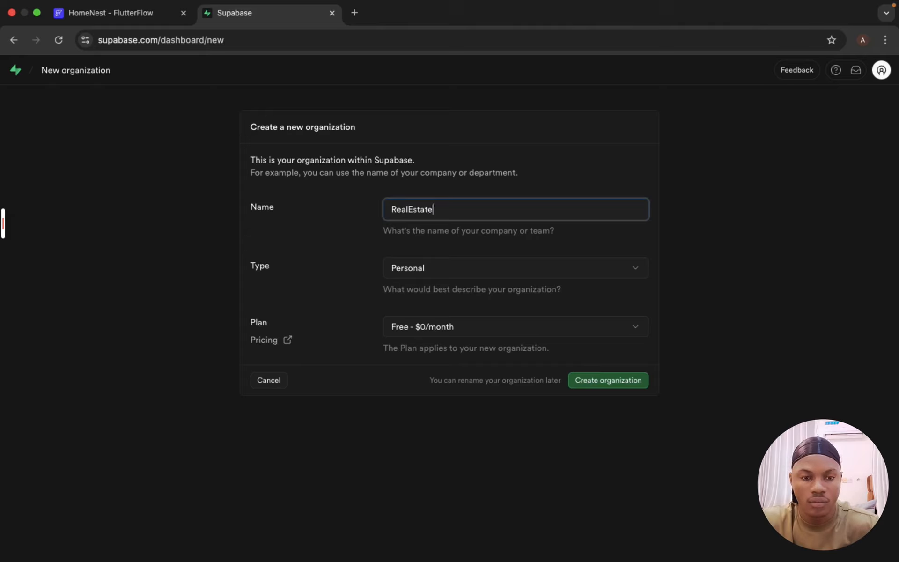
pyautogui.write('App')
pyautogui.click(619, 381)
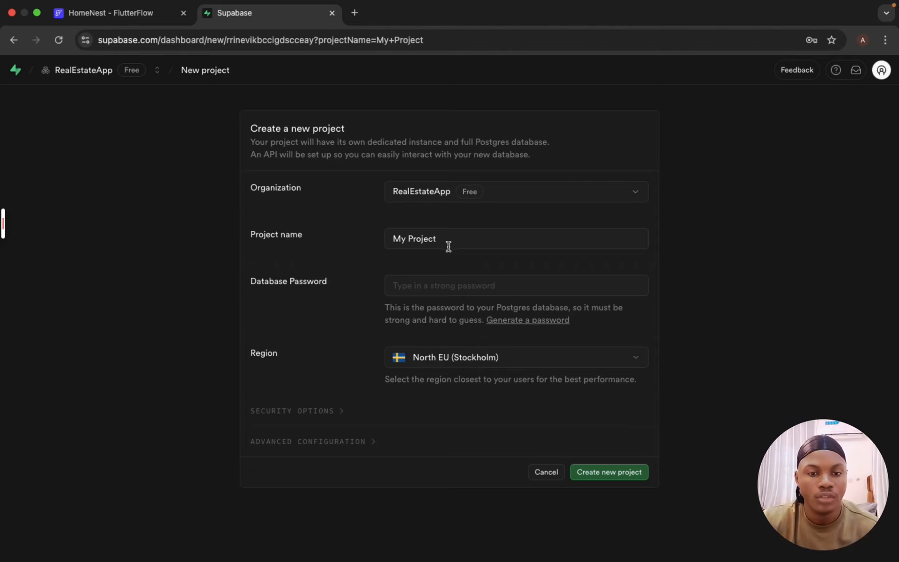
# Step: Create a Supabase project named HomeNest with a generated database password
pyautogui.tripleClick(420, 231)
pyautogui.write('H')
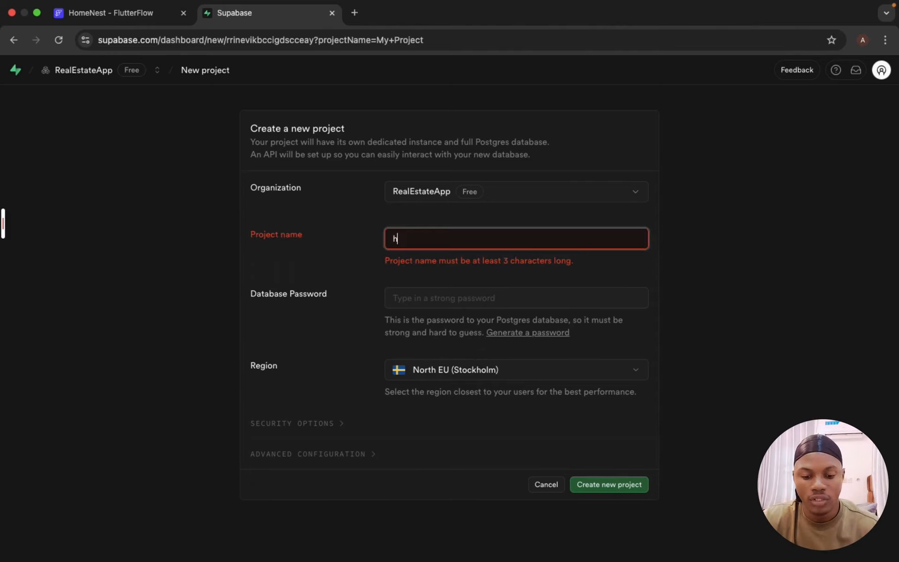
pyautogui.press('BackSpace')
pyautogui.write('HomeNest')
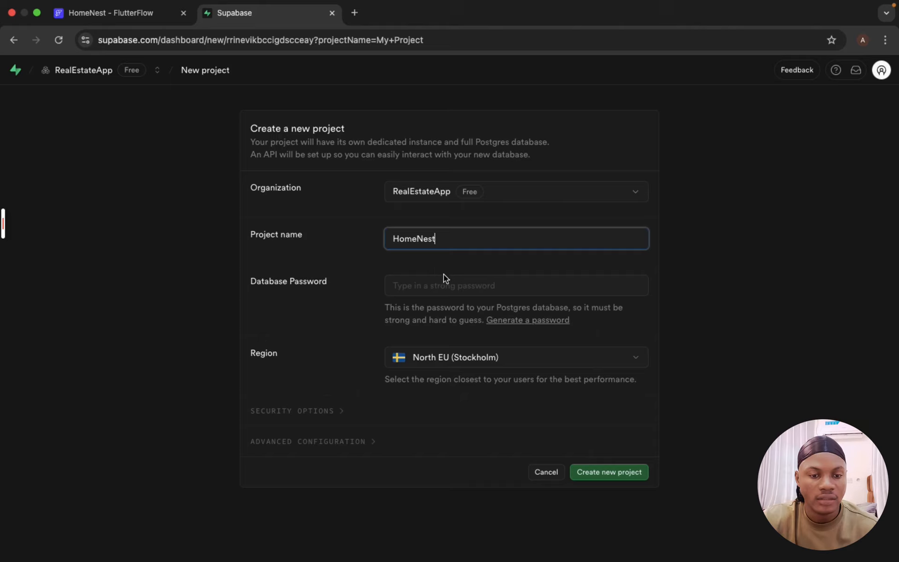
pyautogui.click(535, 321)
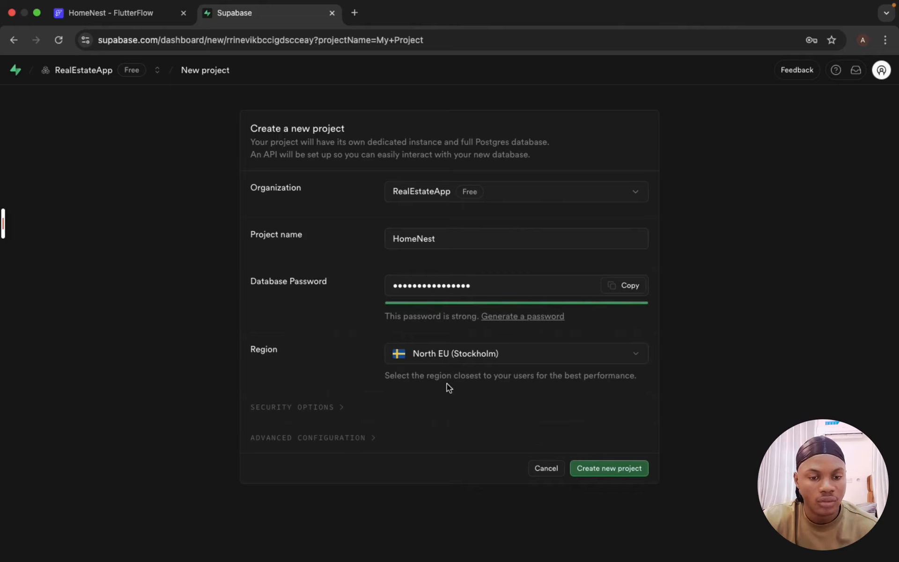
pyautogui.click(617, 475)
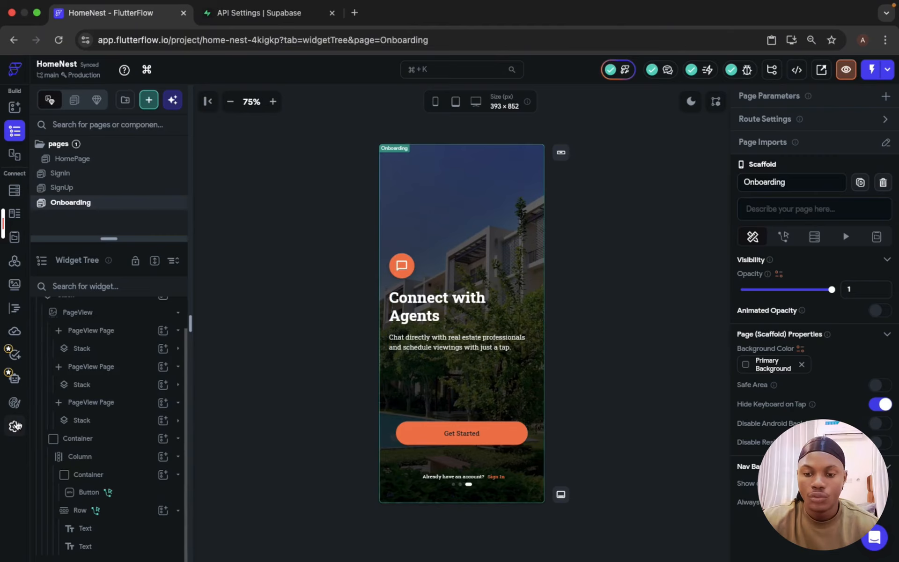
# Step: In FlutterFlow's app settings, open the Supabase integration and enable Supabase
pyautogui.click(15, 426)
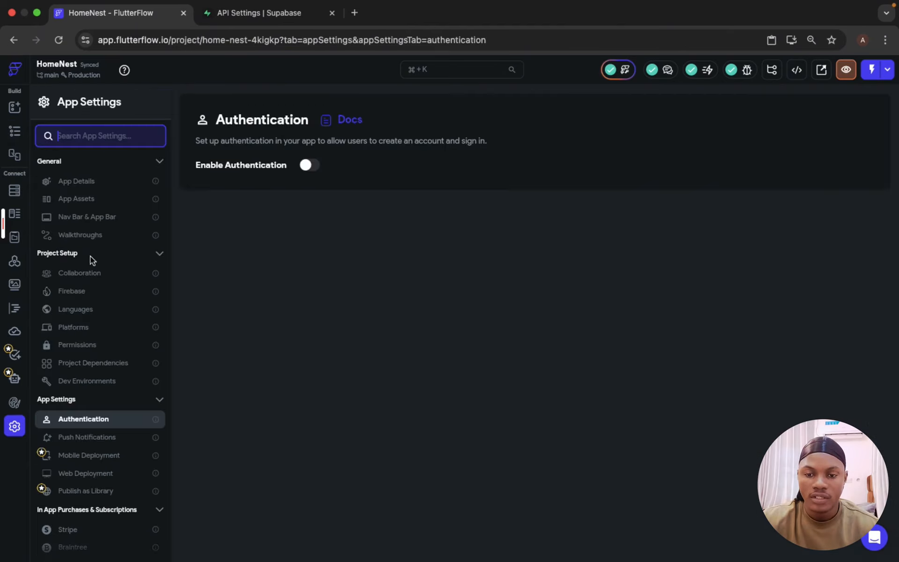
pyautogui.scroll(-5, 80, 497)
pyautogui.click(80, 392)
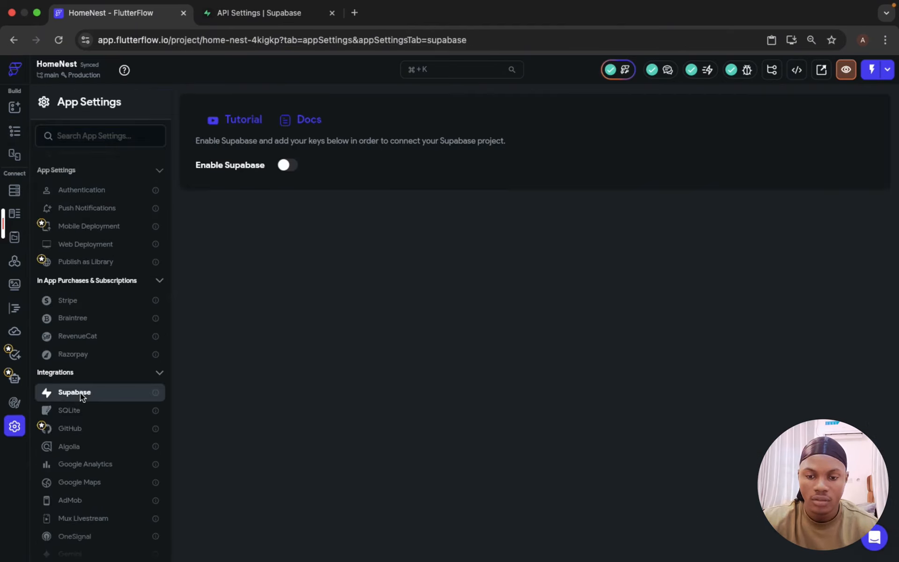
pyautogui.click(286, 164)
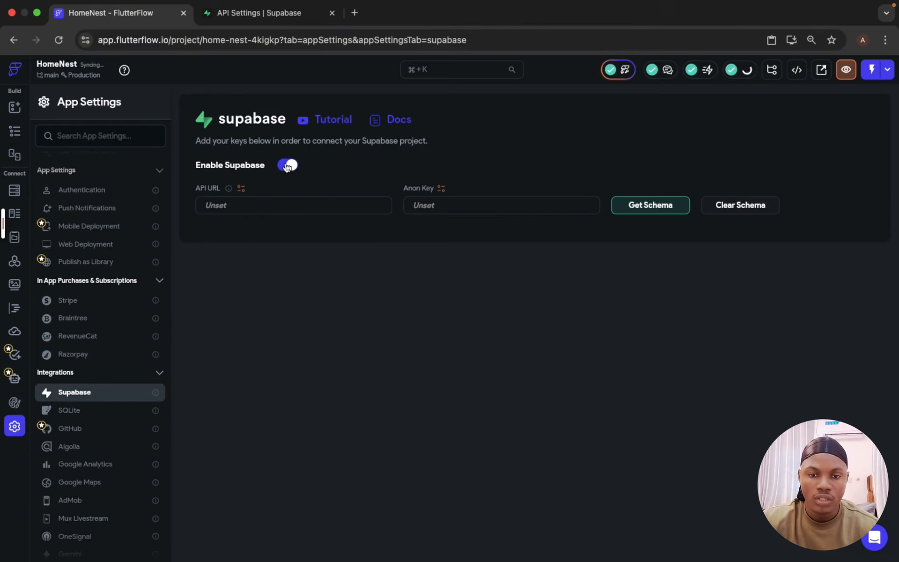
# Step: Copy the Supabase project URL and paste it into the API URL field
pyautogui.click(279, 203)
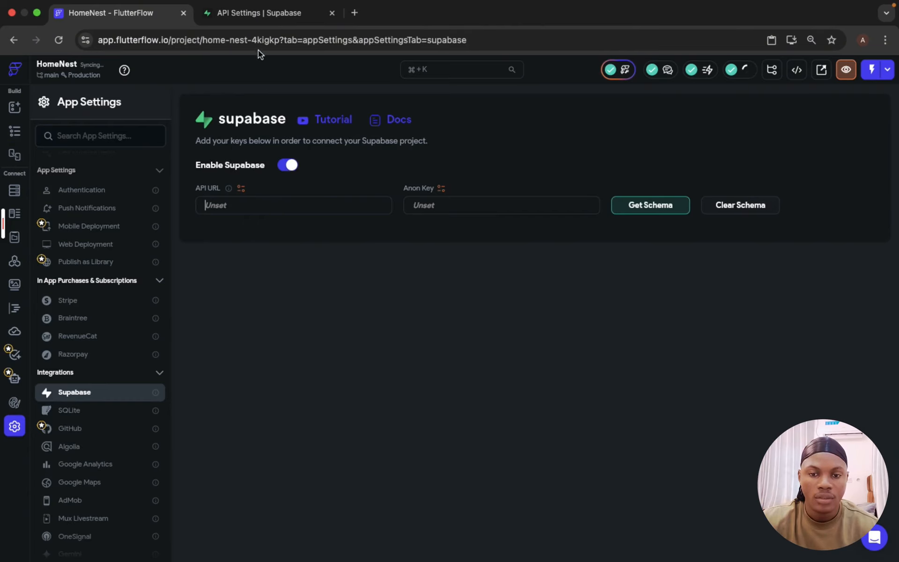
pyautogui.click(247, 14)
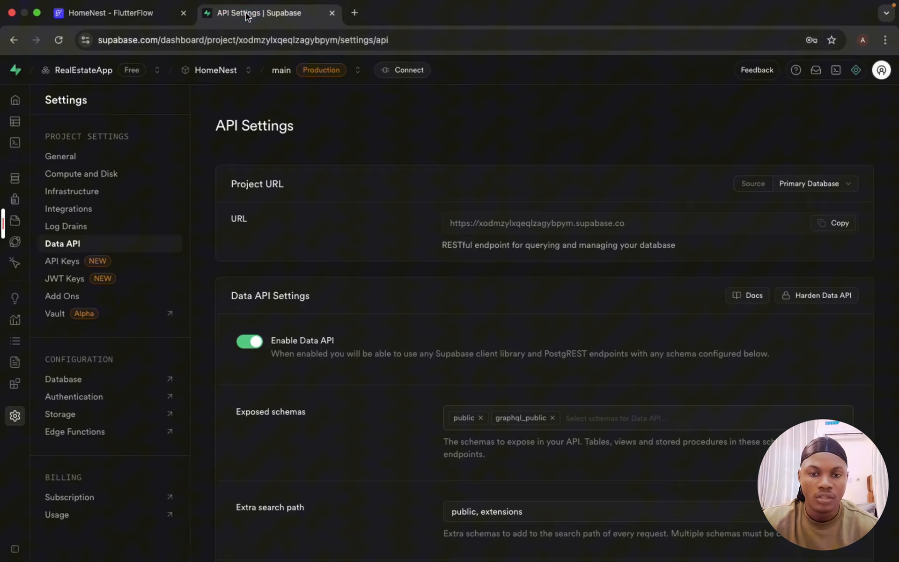
pyautogui.click(833, 225)
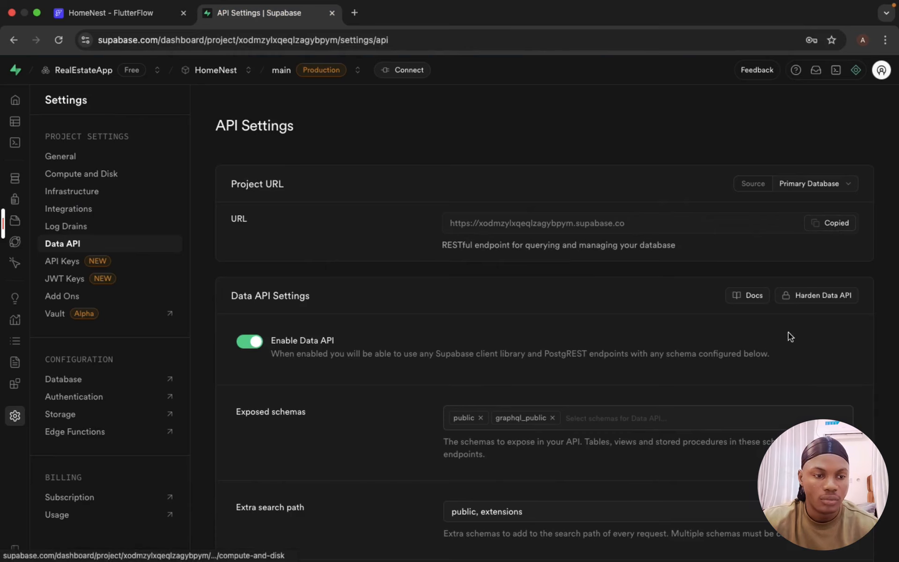
pyautogui.click(102, 21)
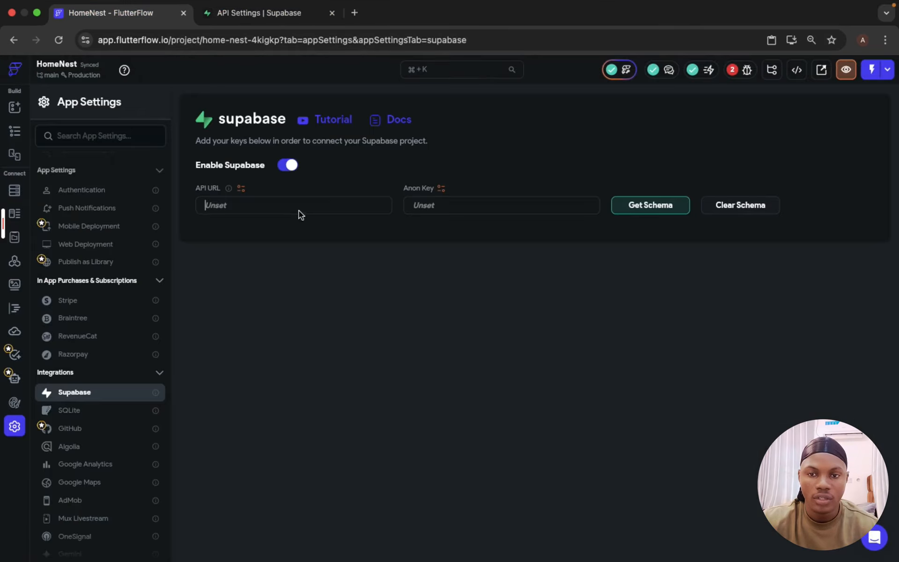
pyautogui.press('super+v')
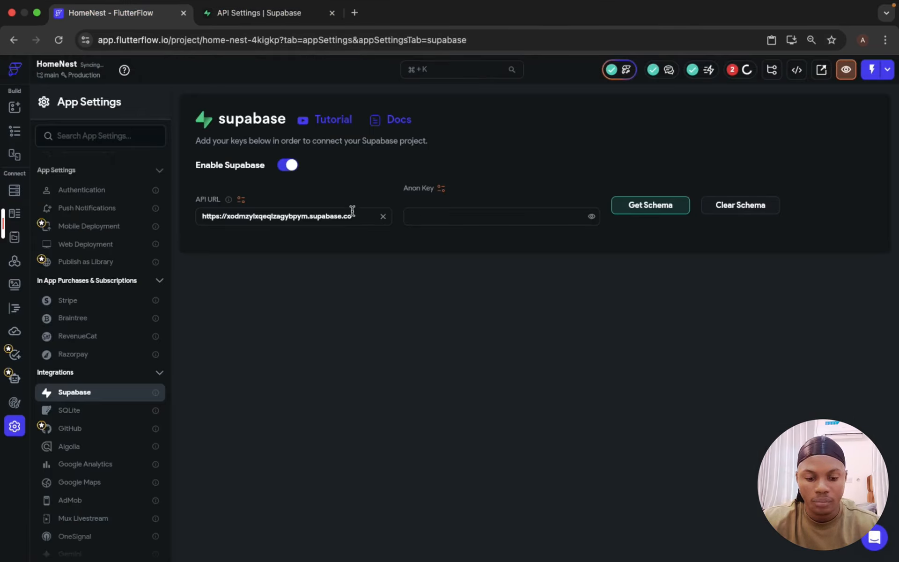
# Step: Copy the anon public API key from Supabase, paste it into the Anon Key field, and get the schema
pyautogui.click(487, 215)
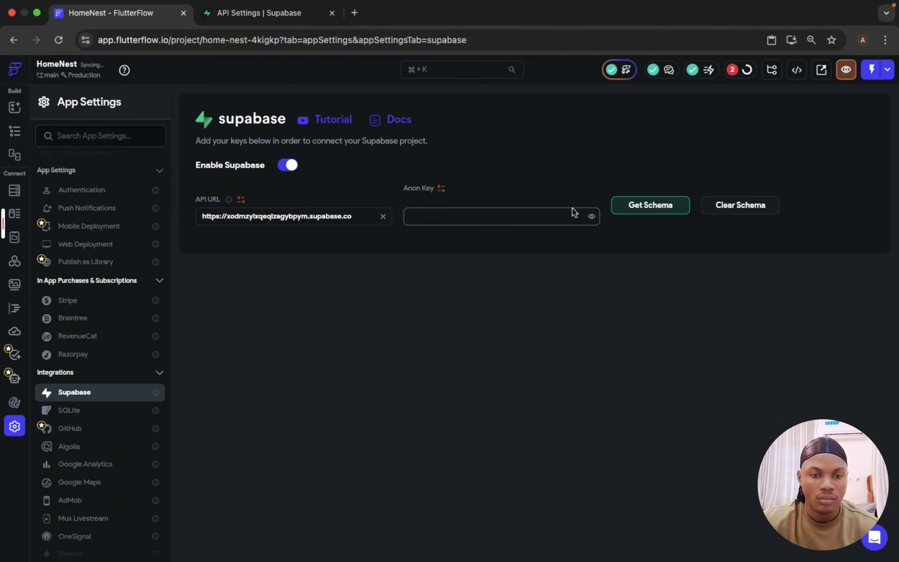
pyautogui.click(248, 19)
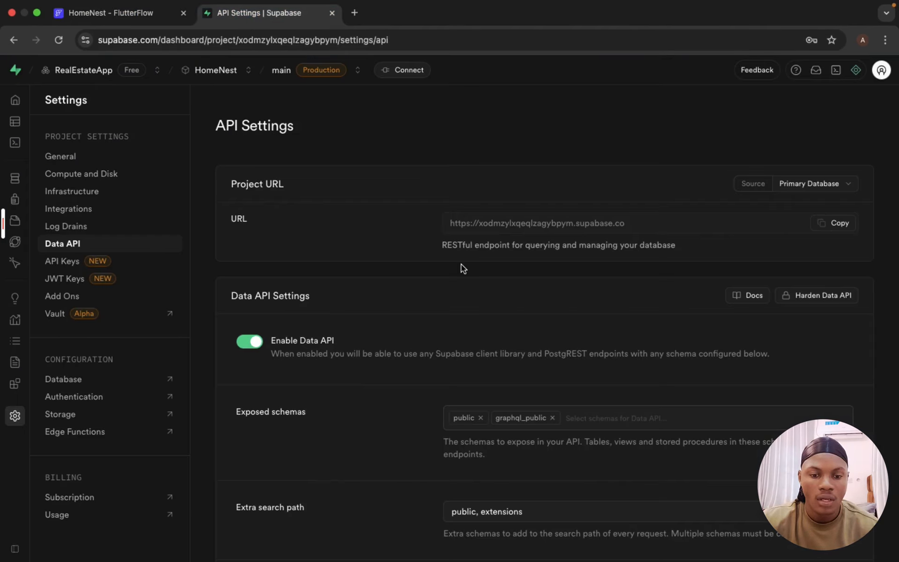
pyautogui.click(60, 261)
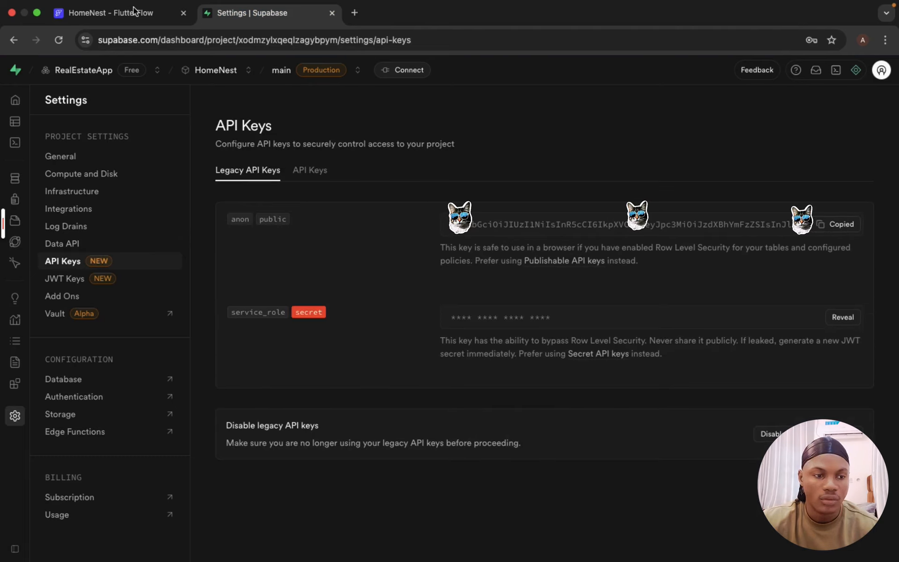
pyautogui.click(120, 13)
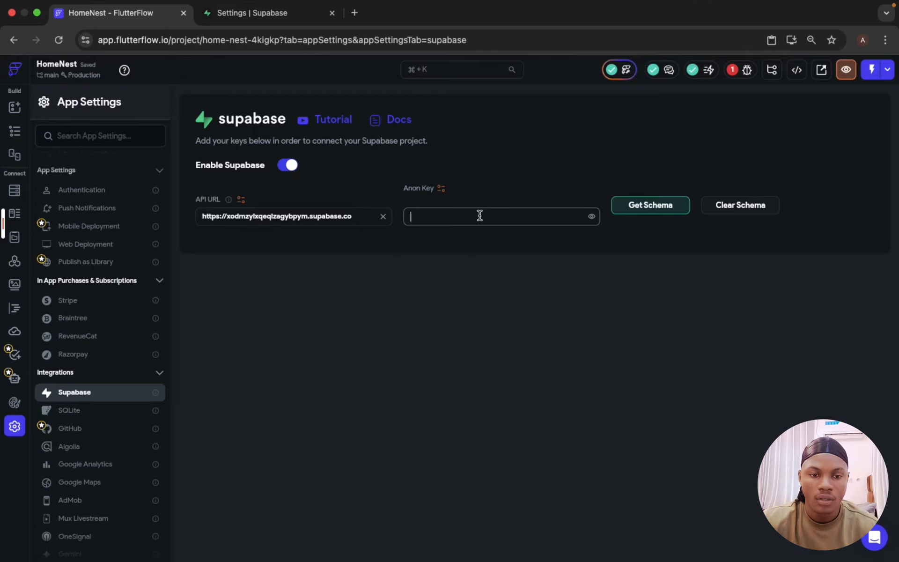
pyautogui.press('super+v')
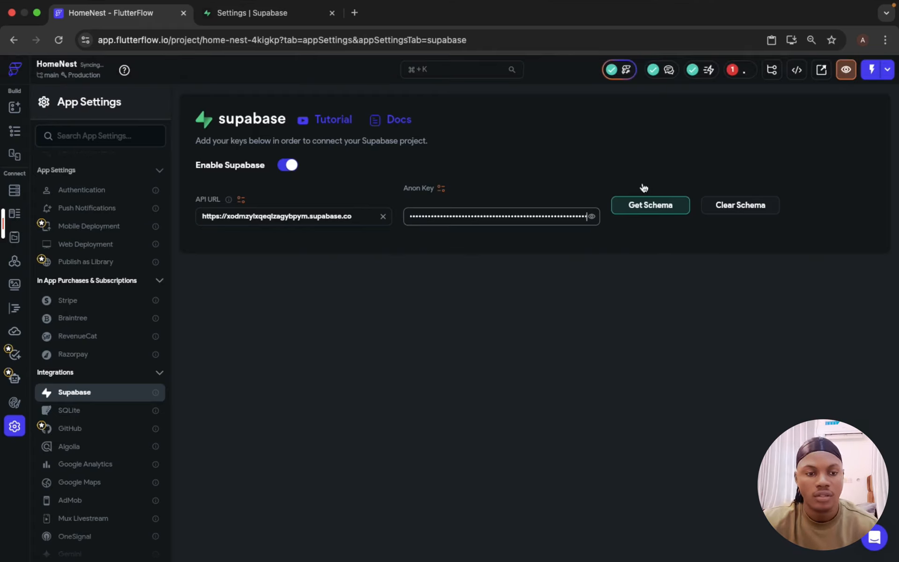
pyautogui.click(650, 206)
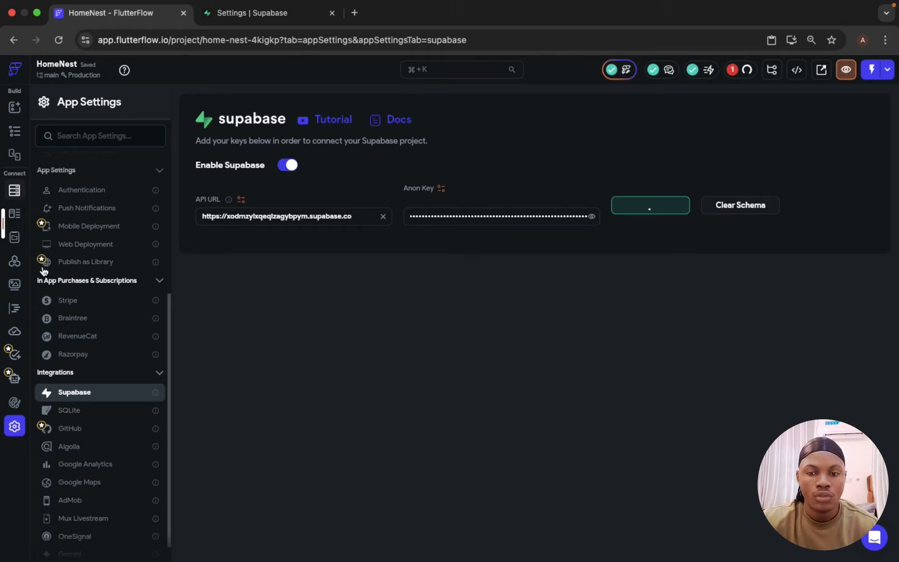
# Step: Enable authentication with Supabase type, Onboarding as entry page and HomePage as logged-in page
pyautogui.click(73, 190)
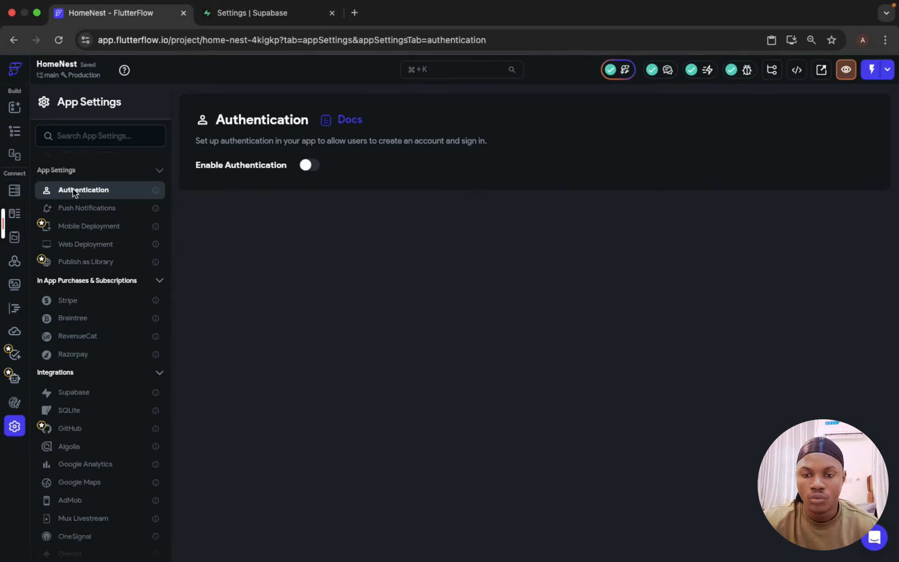
pyautogui.click(313, 167)
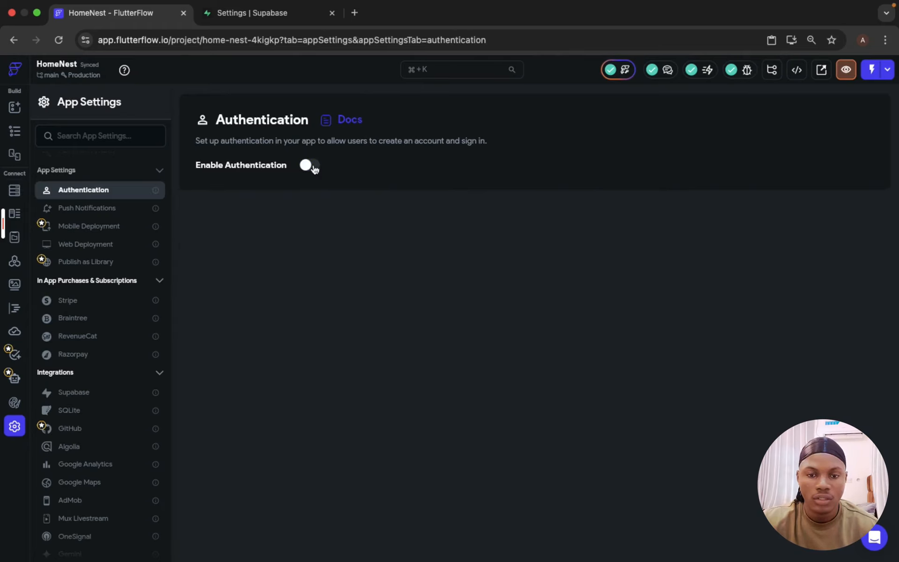
pyautogui.click(289, 203)
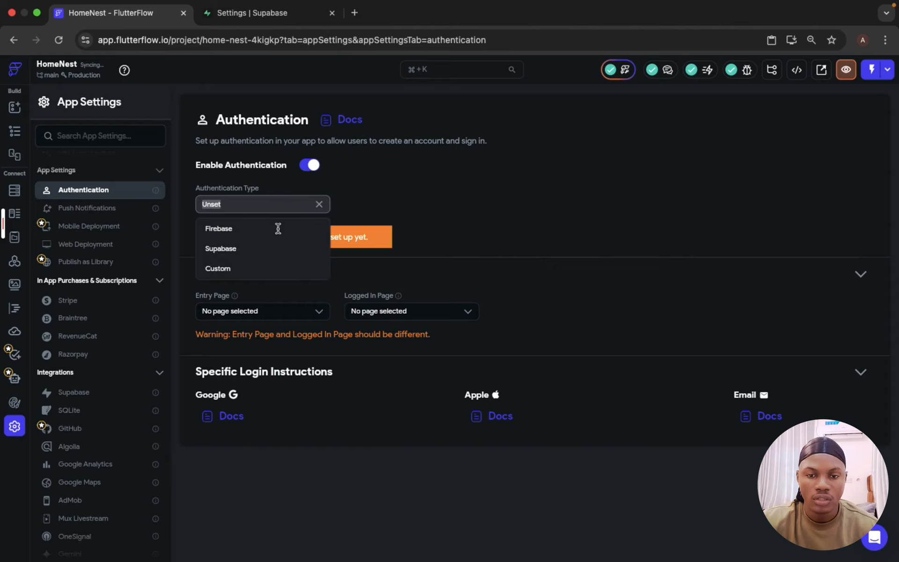
pyautogui.click(274, 250)
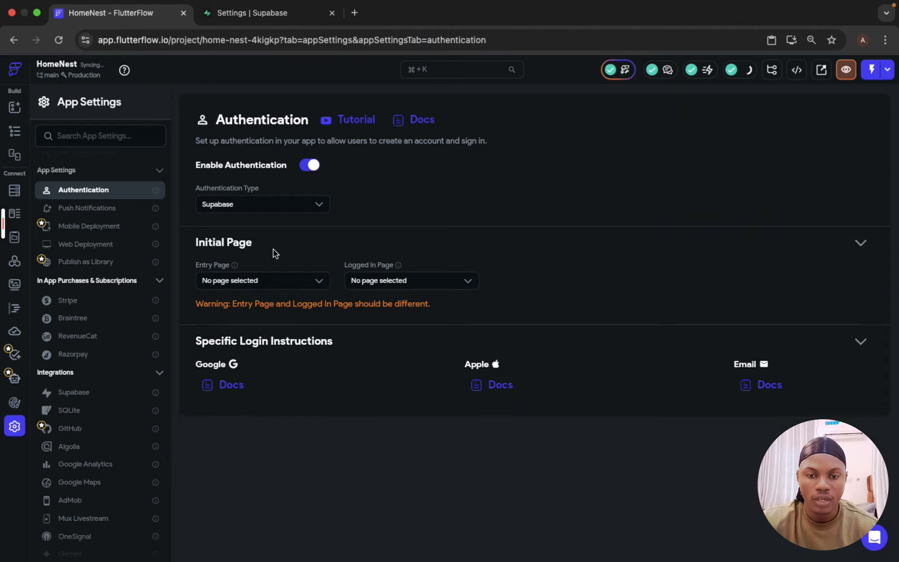
pyautogui.click(273, 280)
pyautogui.click(266, 333)
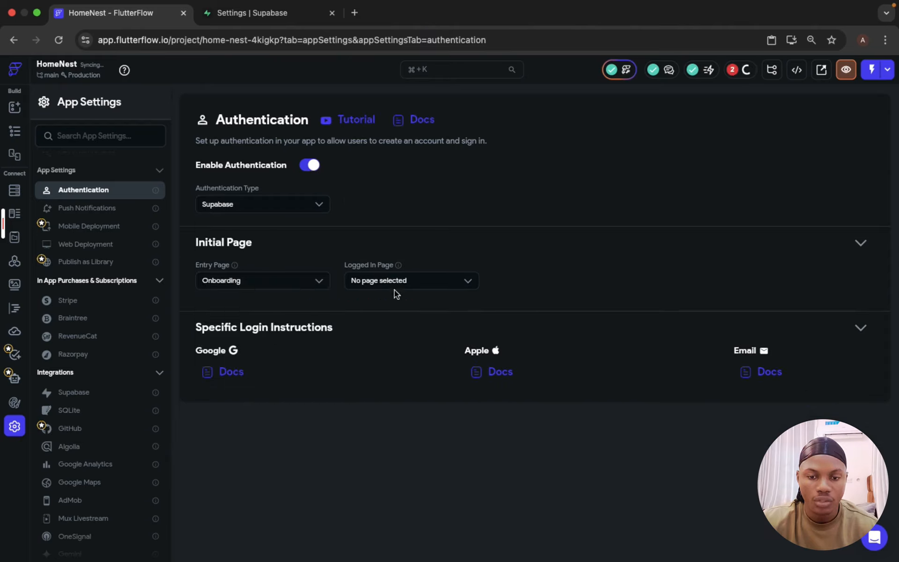
pyautogui.click(426, 281)
pyautogui.click(415, 309)
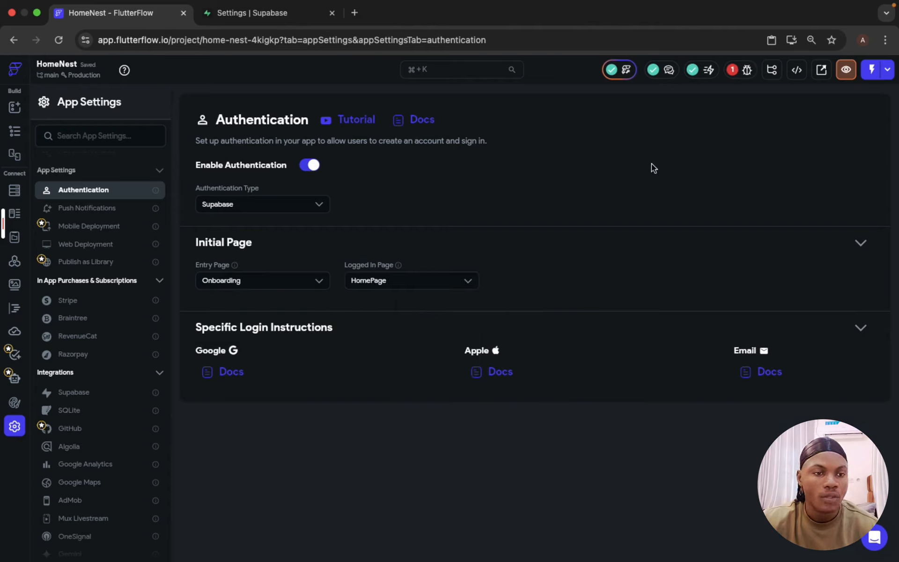
# Step: Check the project issues panel and open the SignUp page
pyautogui.click(734, 70)
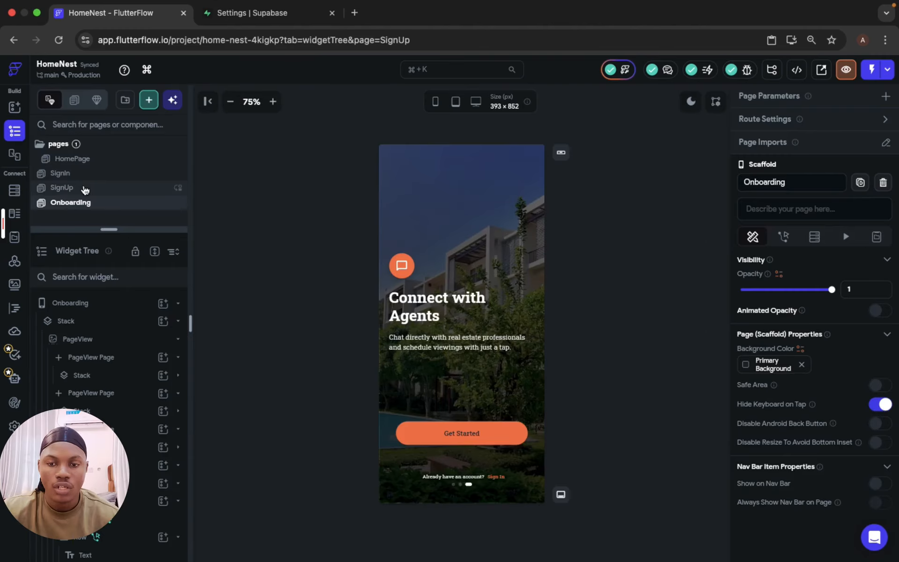
pyautogui.click(85, 188)
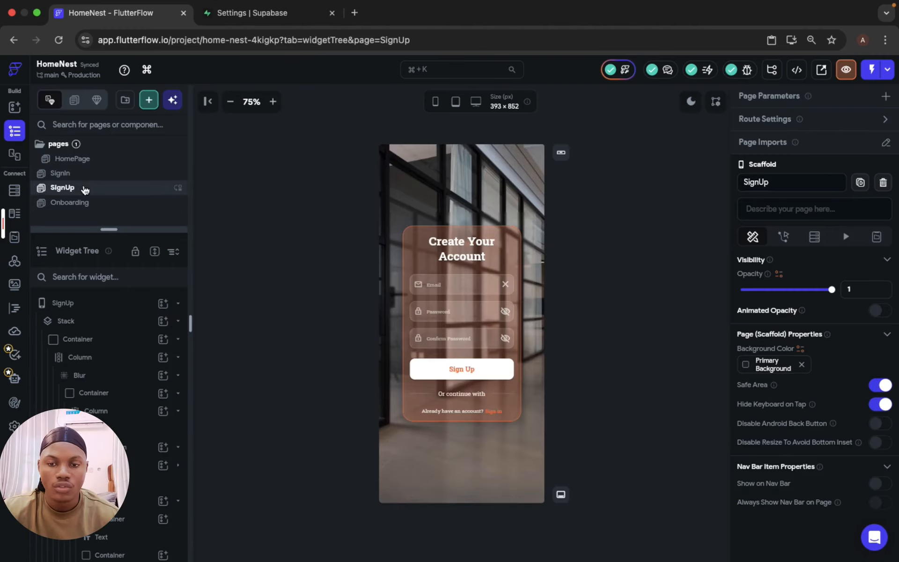
# Step: Add a Supabase Authentication Create Account action with the Email provider to the SignUp page's Sign Up button
pyautogui.click(493, 367)
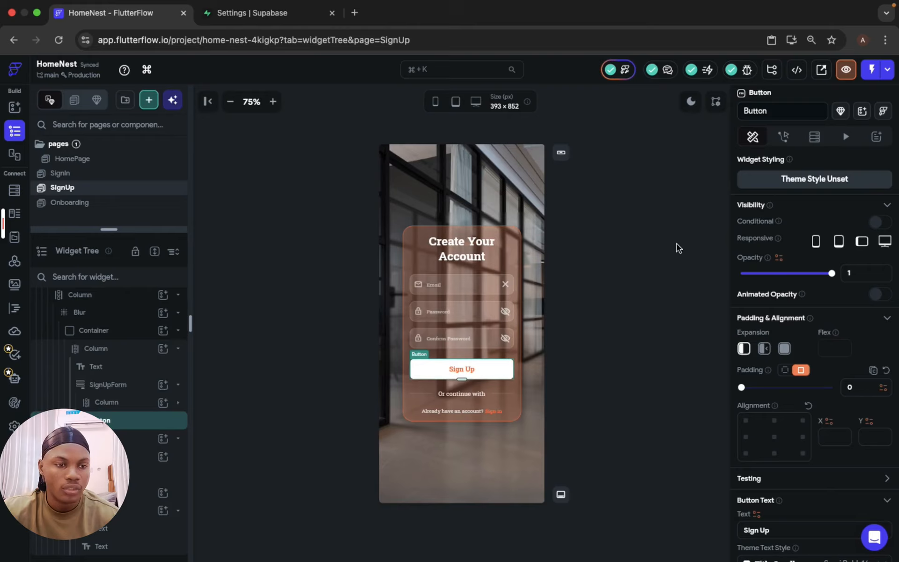
pyautogui.click(781, 140)
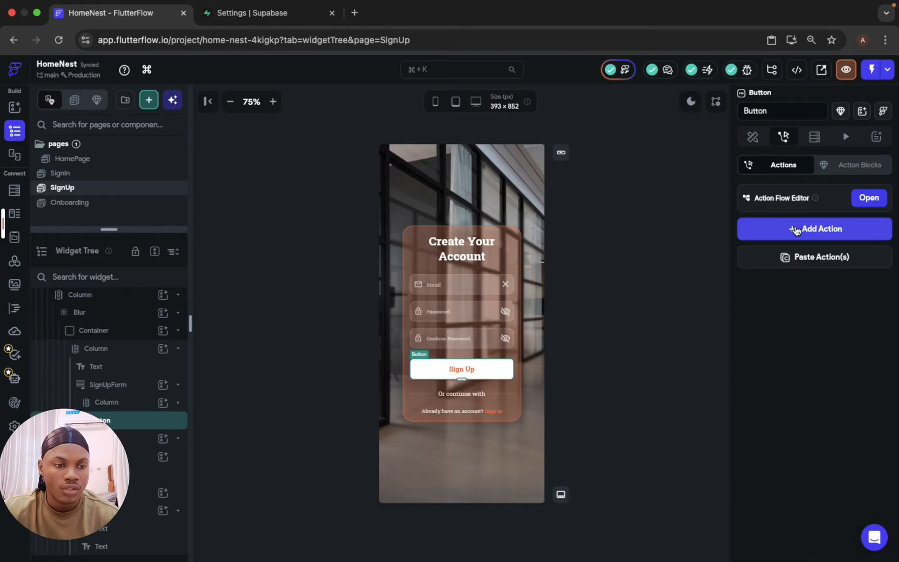
pyautogui.click(794, 229)
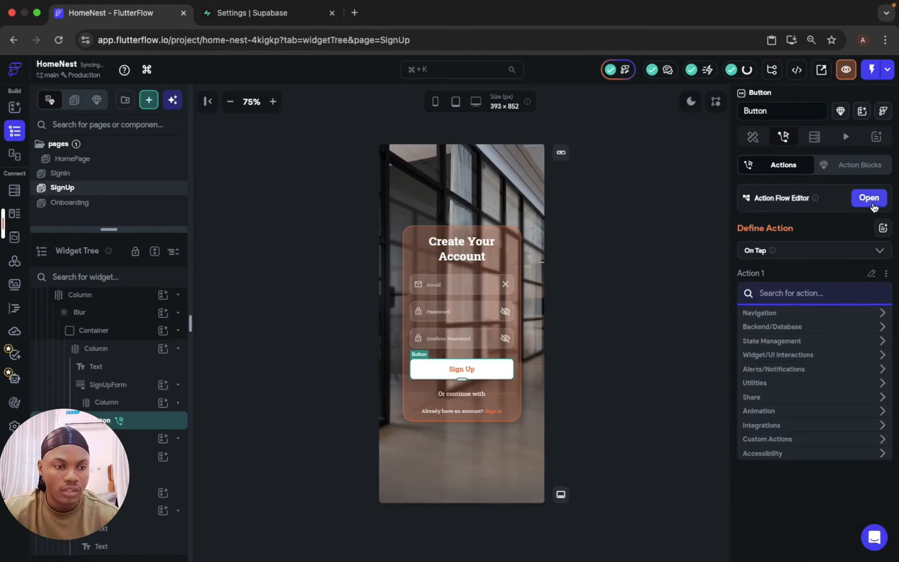
pyautogui.click(869, 197)
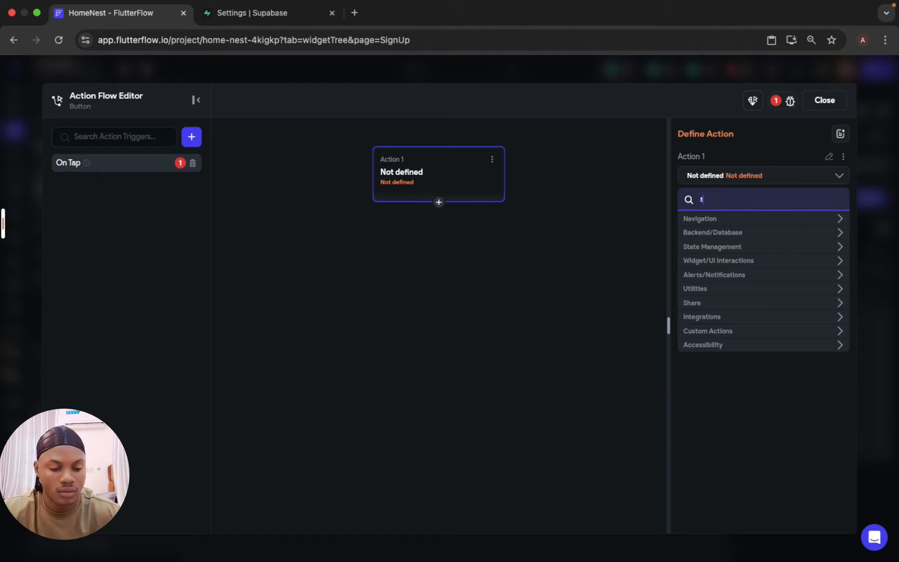
pyautogui.write('crea')
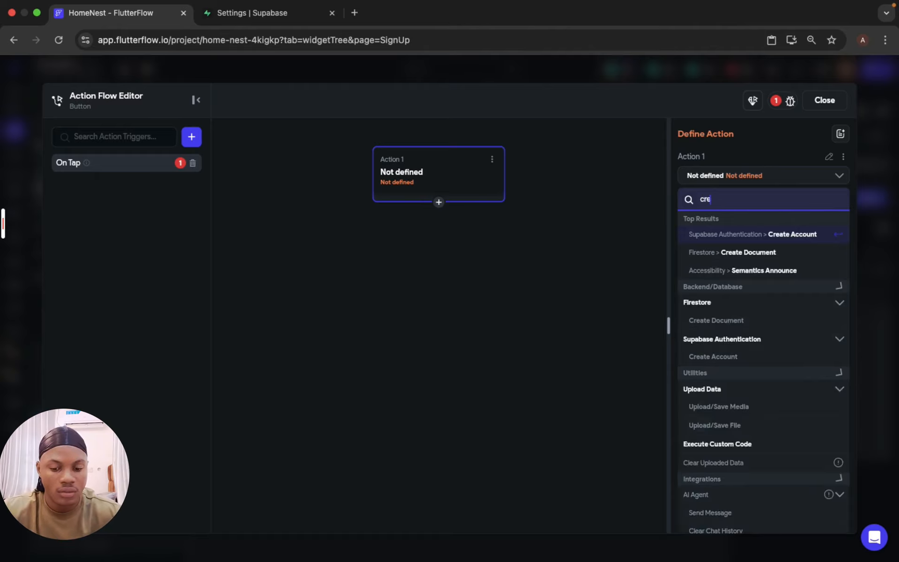
pyautogui.click(744, 235)
pyautogui.click(735, 208)
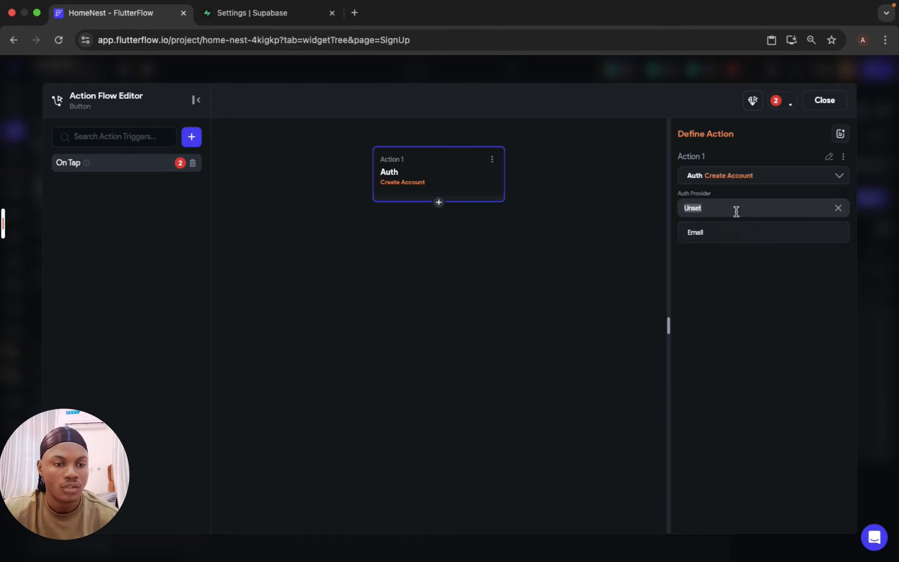
pyautogui.click(727, 236)
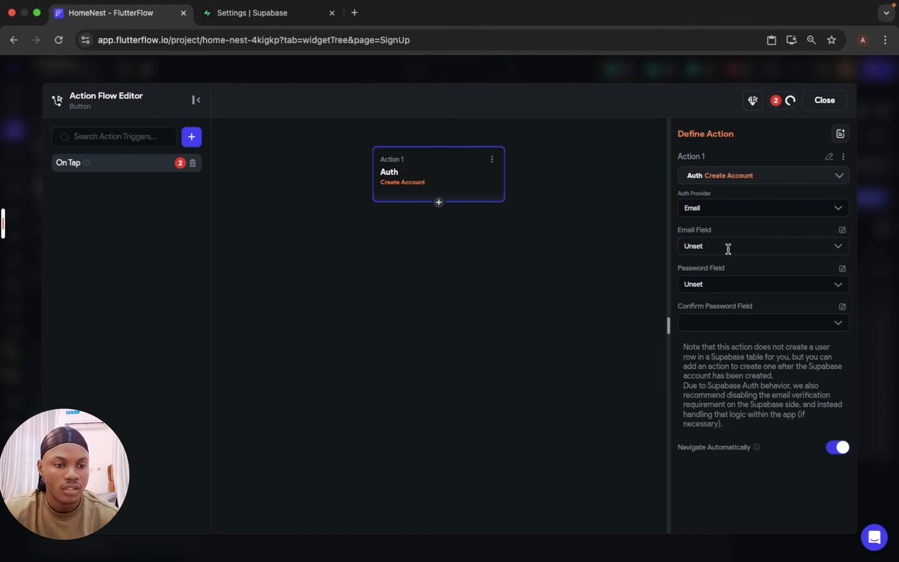
# Step: Assign EmailTextField, PasswordTextField and ConfirmPasswordTextField to the Create Account action's email, password and confirm password fields
pyautogui.click(727, 247)
pyautogui.click(723, 276)
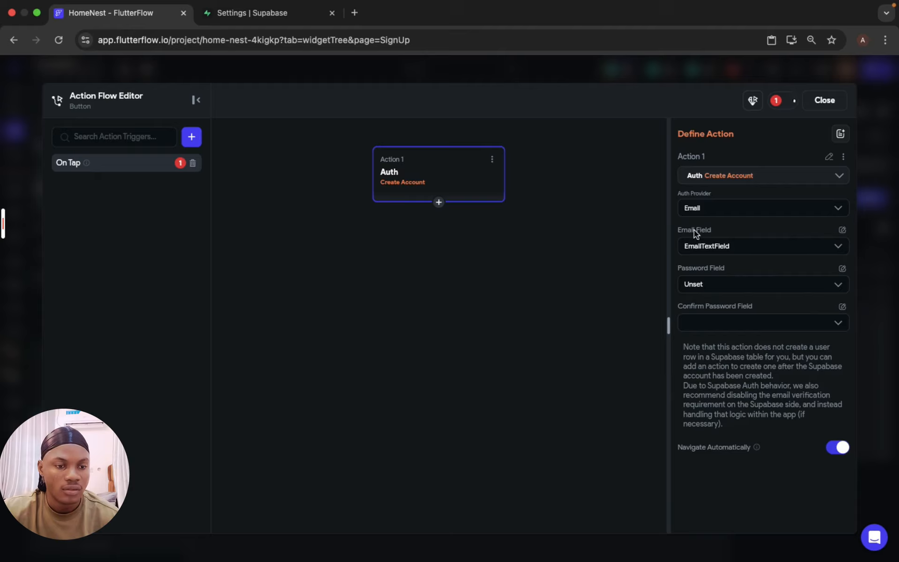
pyautogui.click(740, 283)
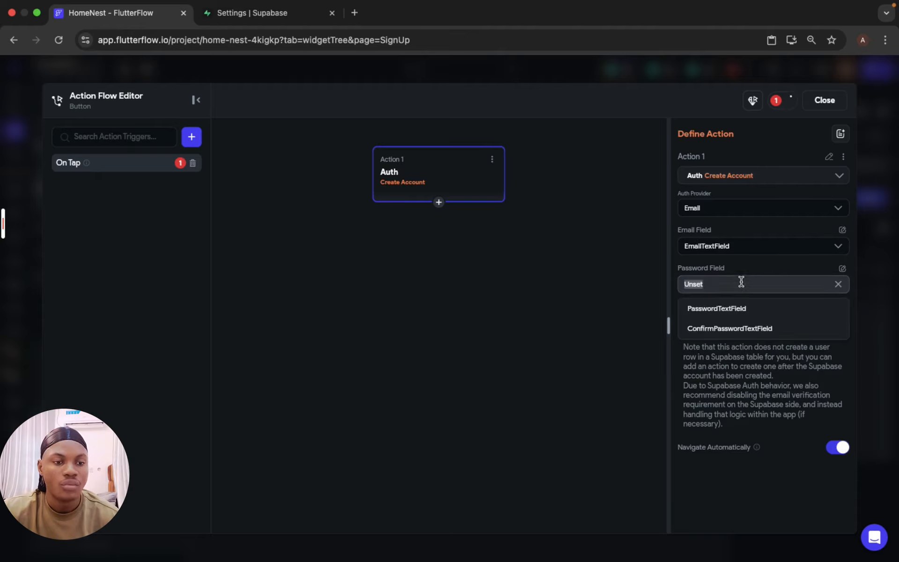
pyautogui.click(738, 310)
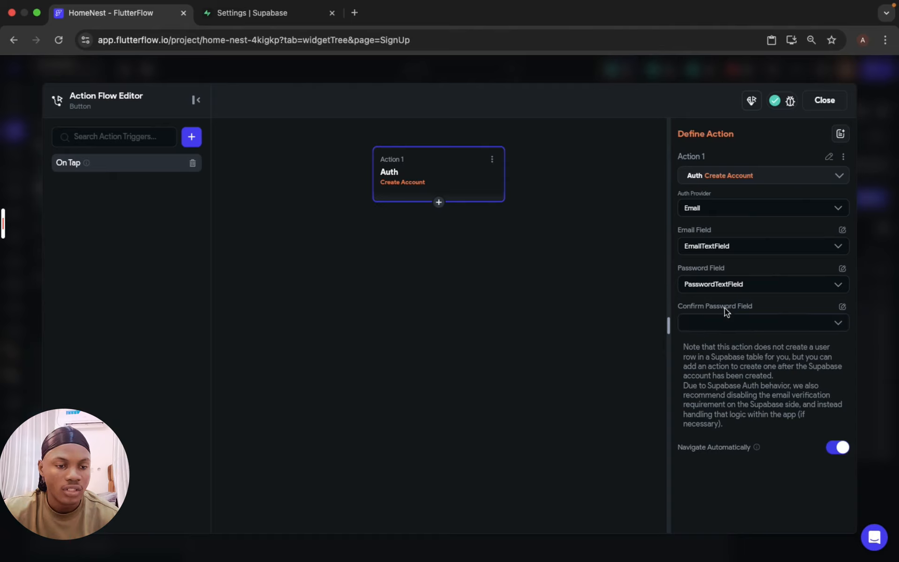
pyautogui.click(755, 319)
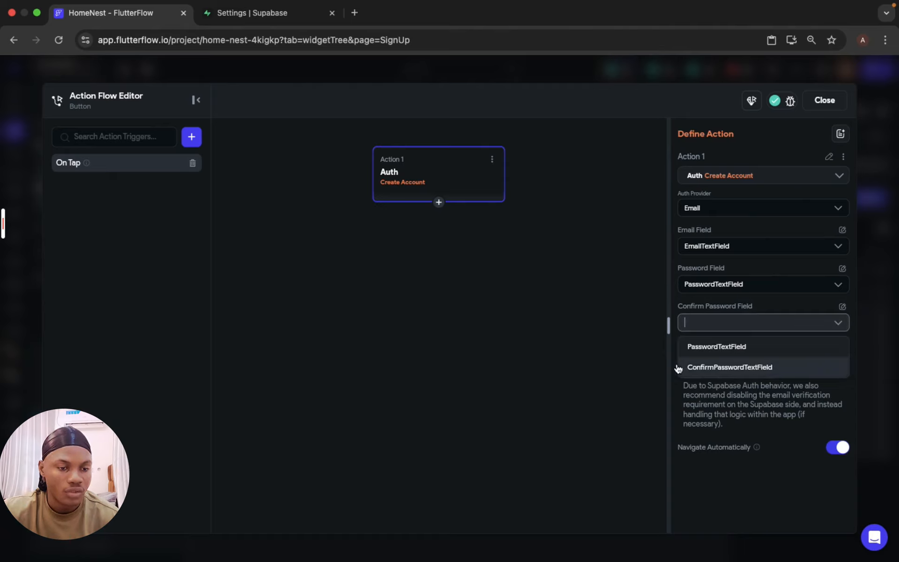
pyautogui.click(740, 368)
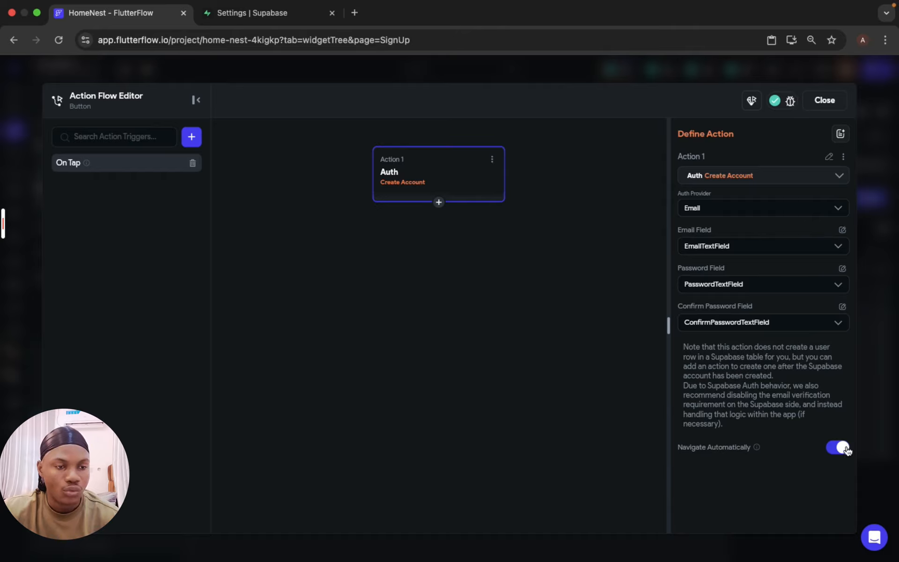
pyautogui.click(824, 100)
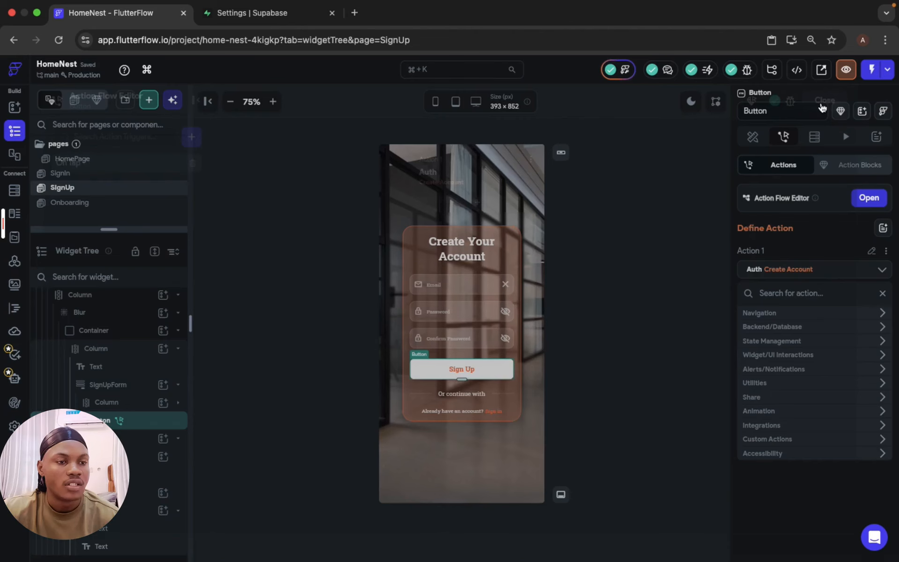
# Step: Add a Supabase Authentication Log In action with the Email provider to the SignIn page's Login button
pyautogui.click(101, 176)
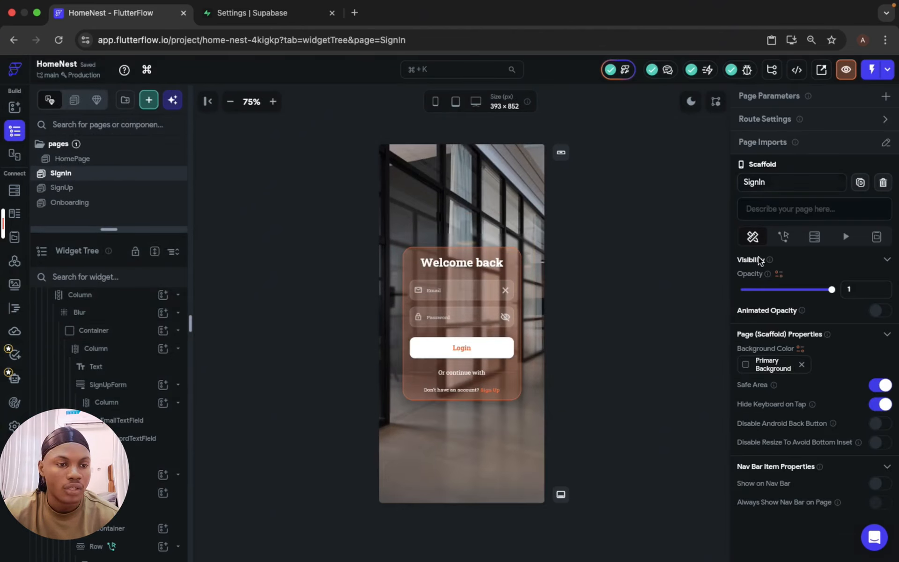
pyautogui.click(421, 348)
pyautogui.click(783, 137)
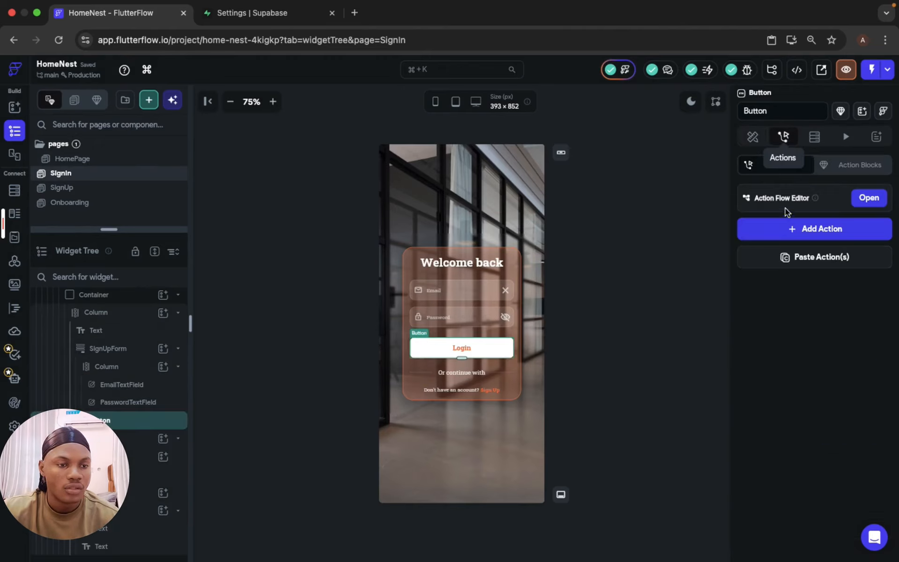
pyautogui.click(791, 232)
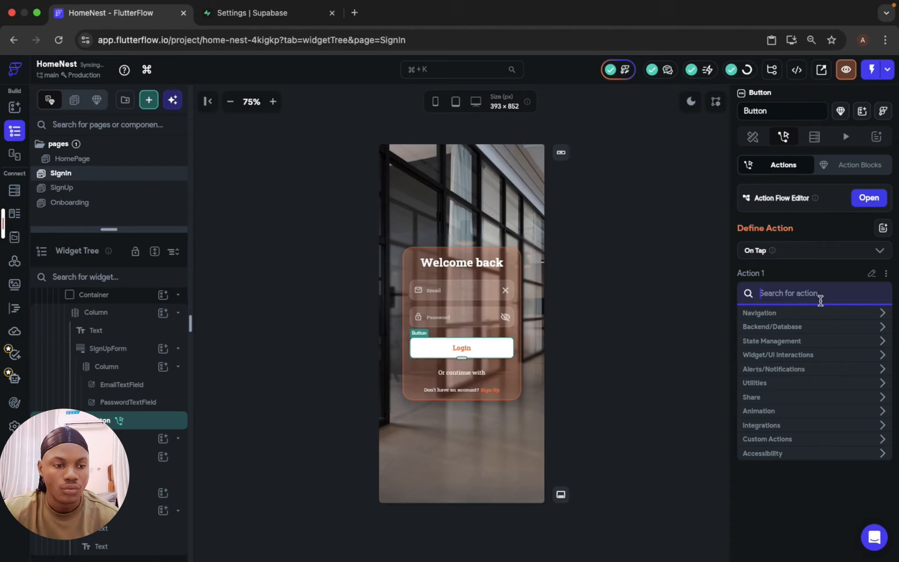
pyautogui.write('log')
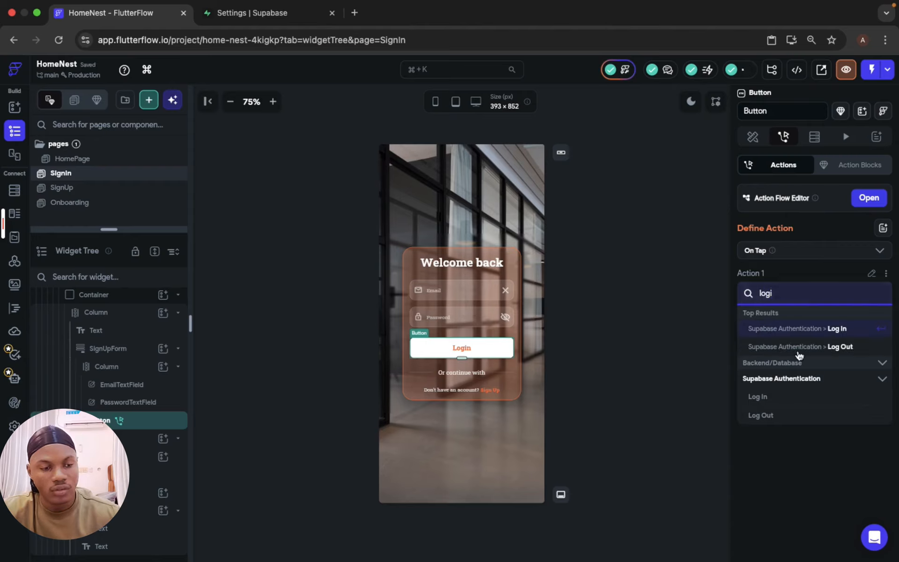
pyautogui.click(800, 329)
pyautogui.click(792, 325)
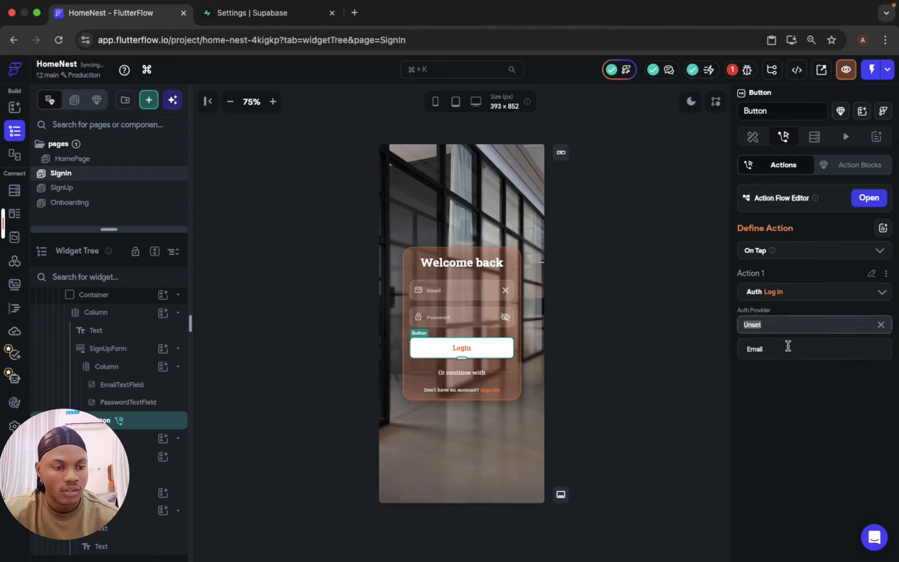
pyautogui.click(789, 355)
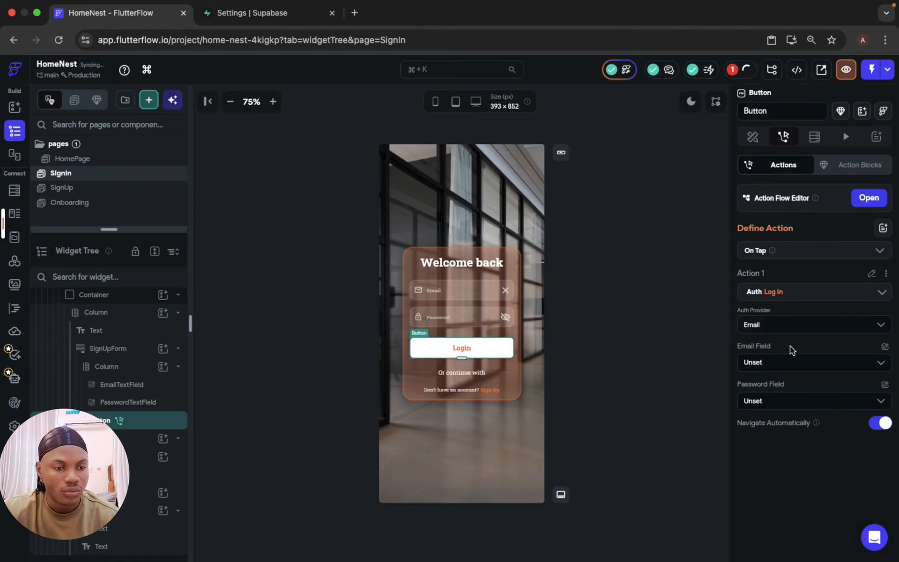
# Step: Set the Log In action's email field to EmailTextField and its password field to PasswordTextField
pyautogui.scroll(-2, 791, 346)
pyautogui.scroll(-2, 790, 347)
pyautogui.click(783, 213)
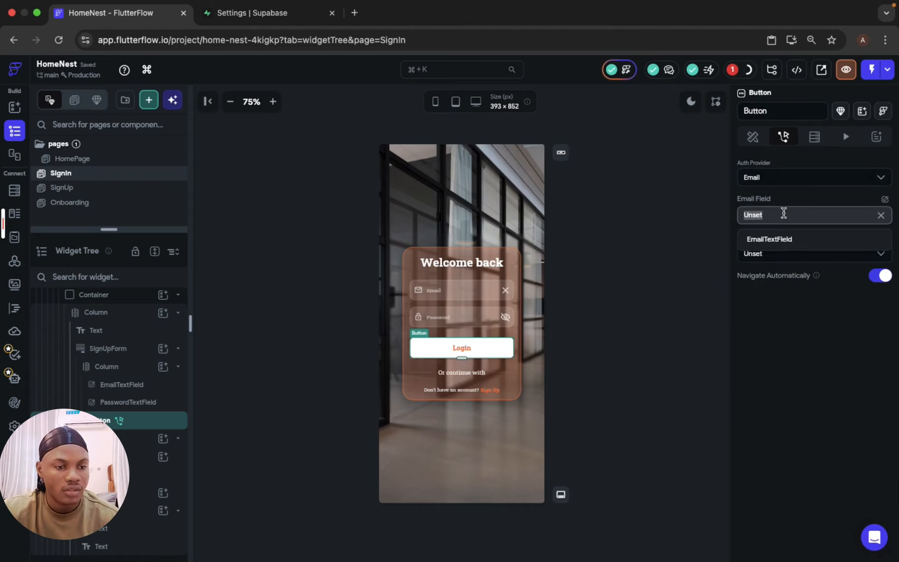
pyautogui.click(780, 241)
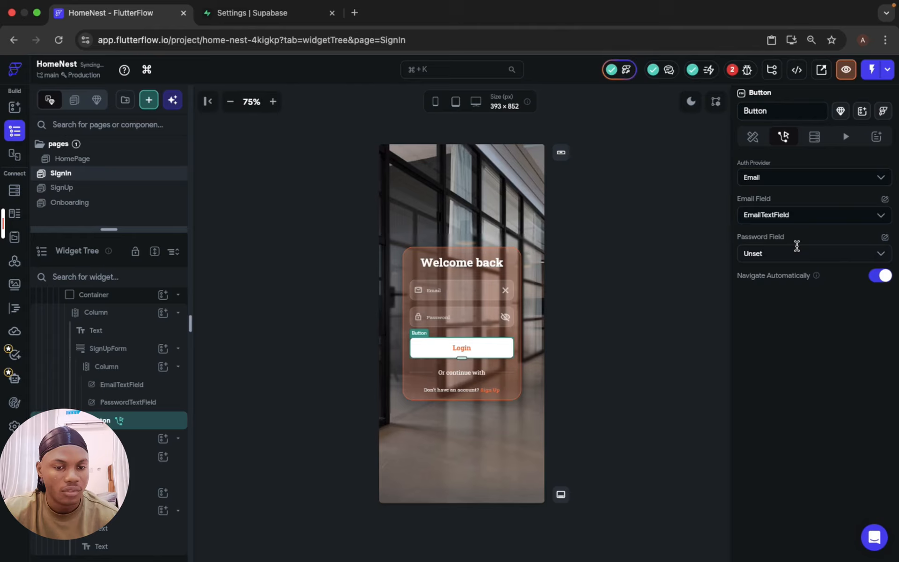
pyautogui.click(796, 247)
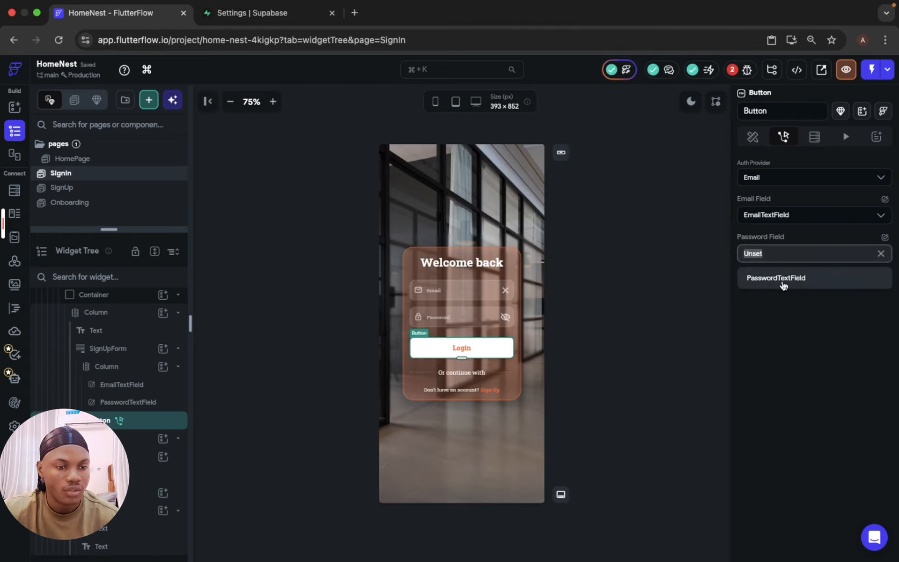
pyautogui.click(782, 280)
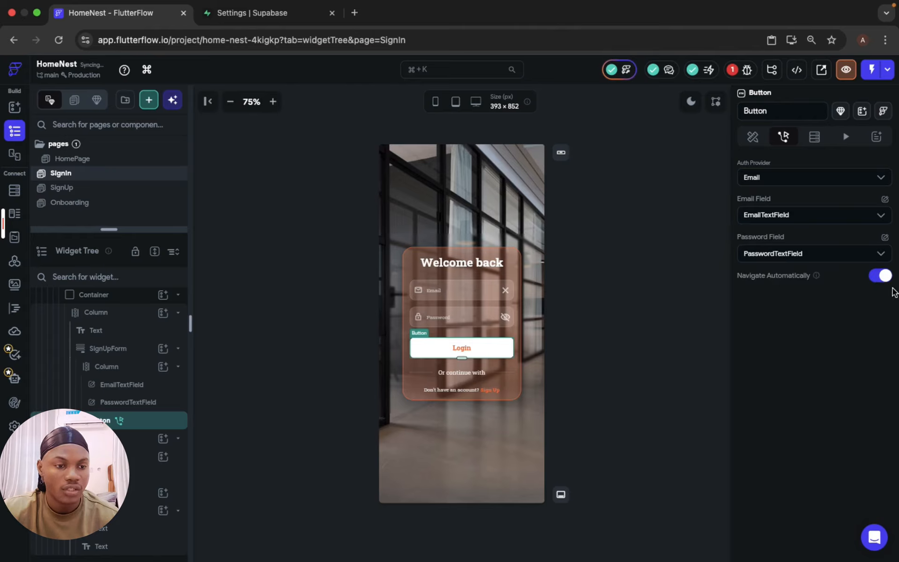
pyautogui.click(645, 382)
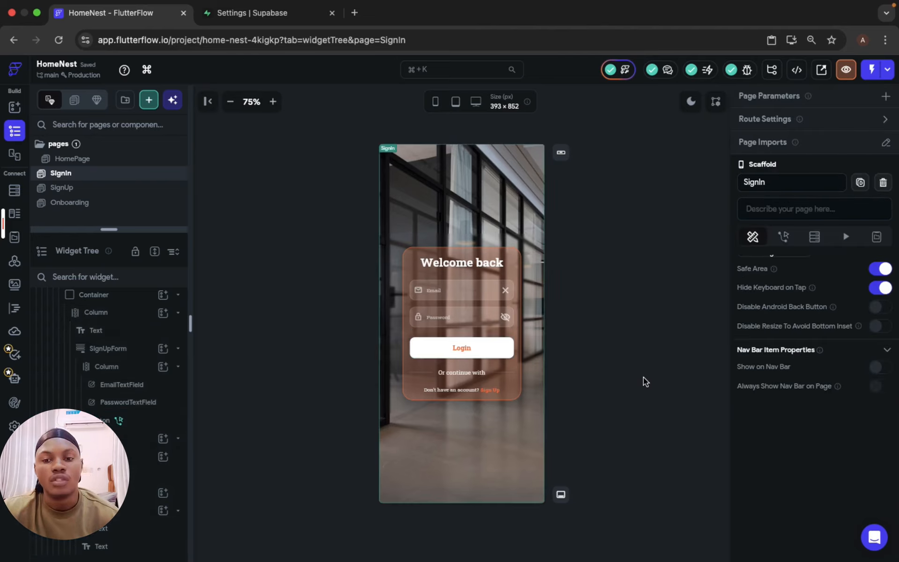
# Step: Open the HomePage and launch the app in Test Mode
pyautogui.click(91, 158)
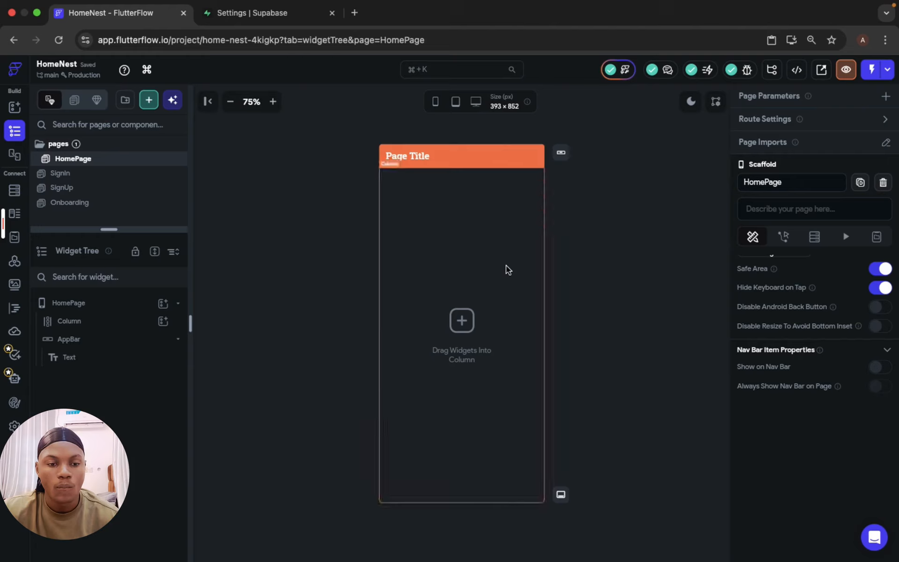
pyautogui.click(878, 74)
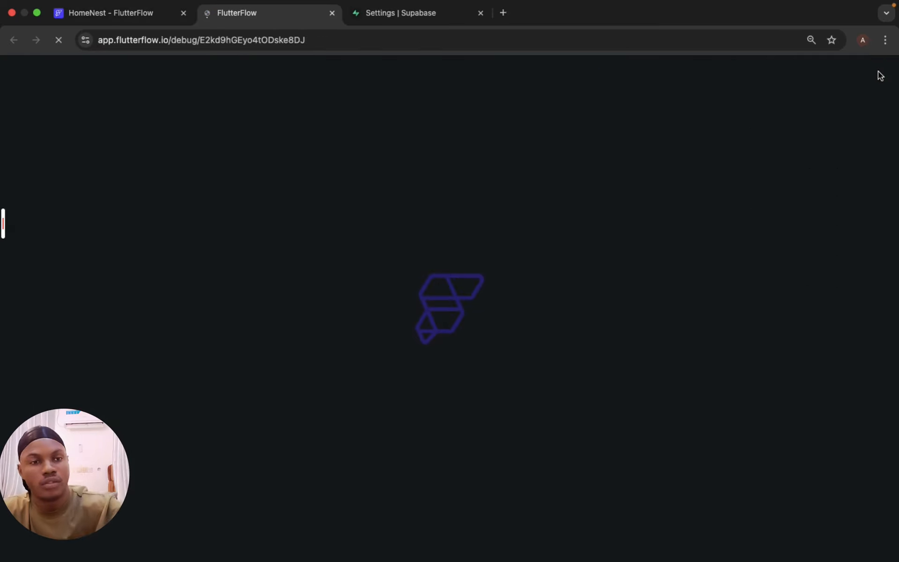
pyautogui.moveTo(19, 211)
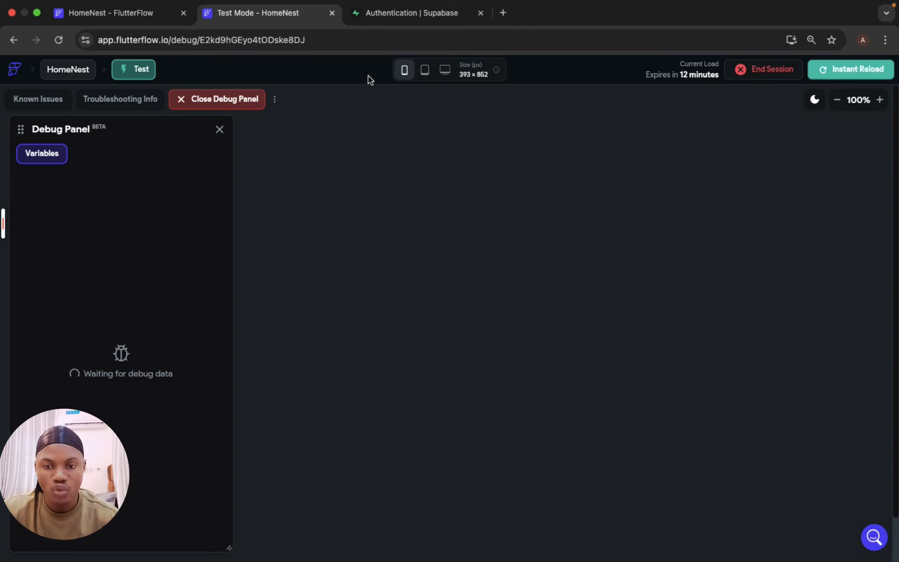
# Step: In Supabase authentication settings, turn off Confirm email under User Signups and save the changes
pyautogui.click(386, 14)
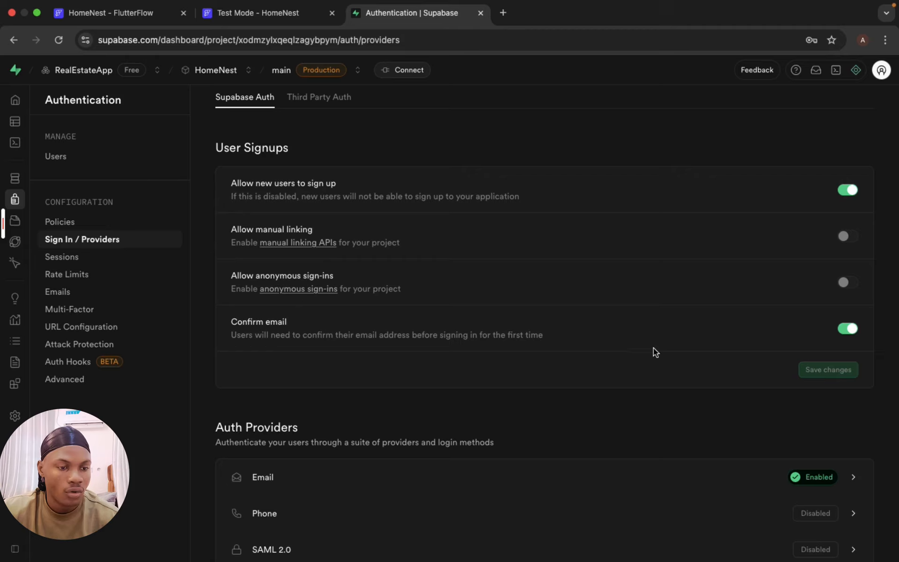
pyautogui.click(848, 329)
pyautogui.click(833, 369)
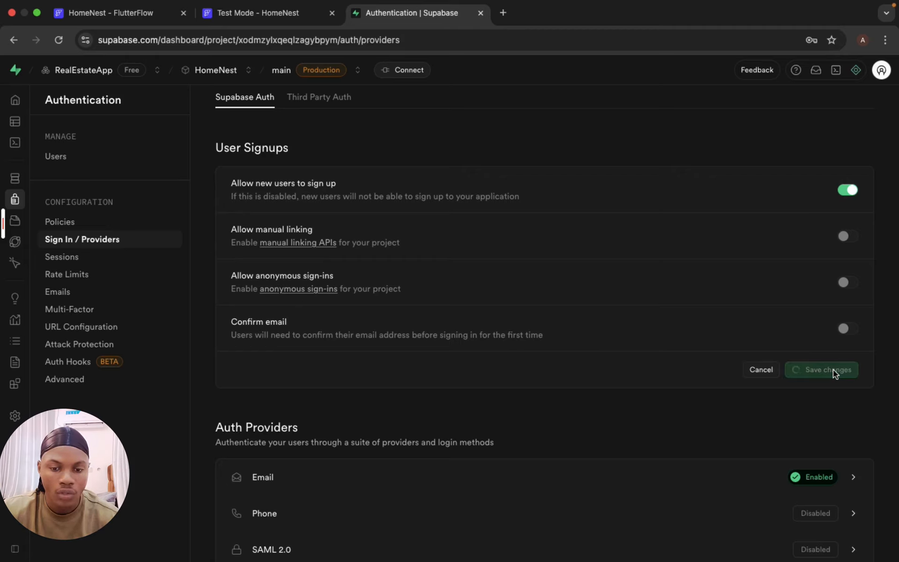
pyautogui.scroll(-4, 681, 424)
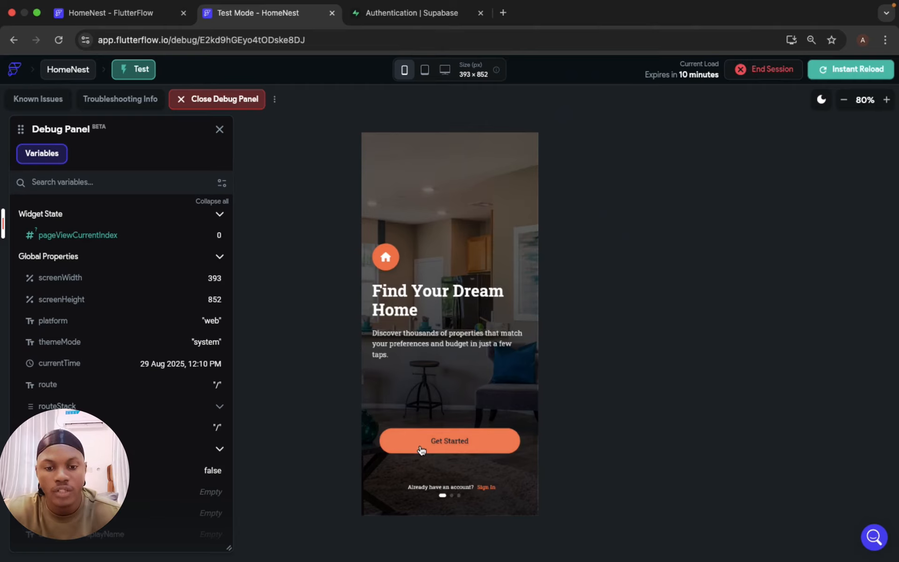
# Step: In the test app, tap Get Started and enter a test e-mail address in the sign-up Email field
pyautogui.click(421, 450)
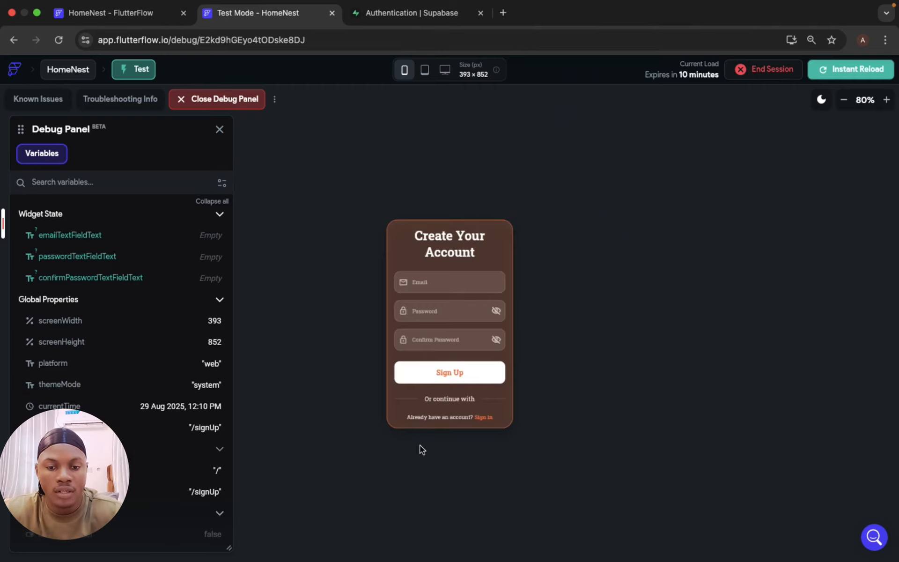
pyautogui.click(465, 281)
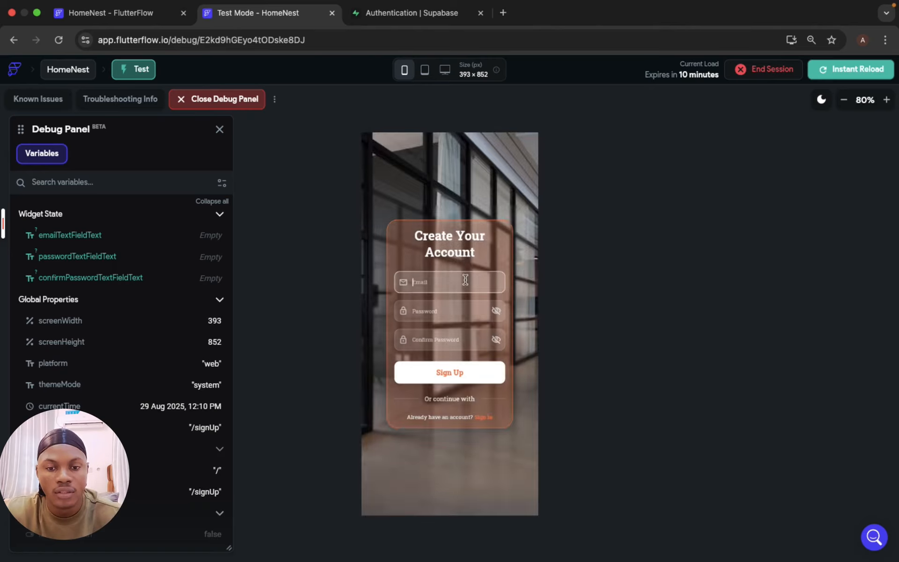
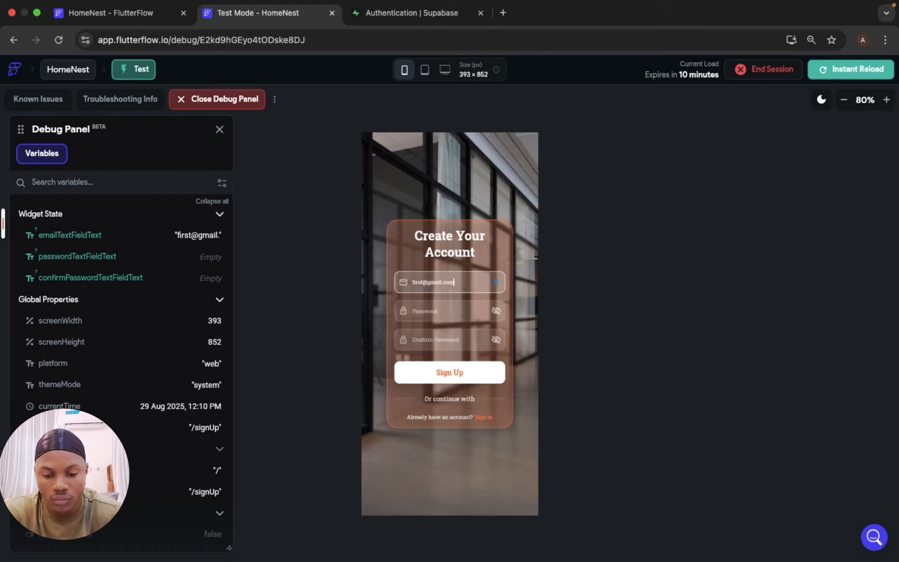
# Step: Enter the test account password in the Password and Confirm Password fields, sign up, and dismiss the browser's save-password prompt
pyautogui.click(459, 308)
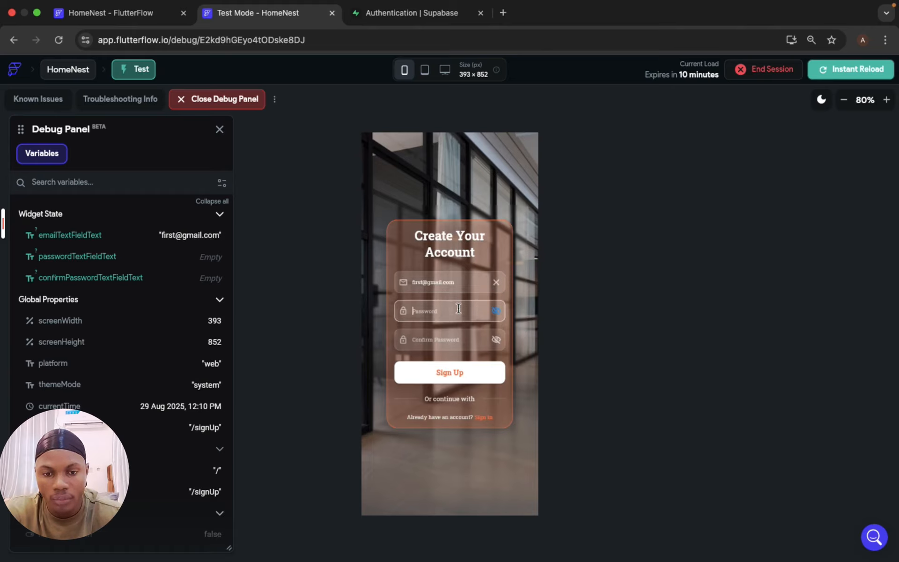
pyautogui.write('12')
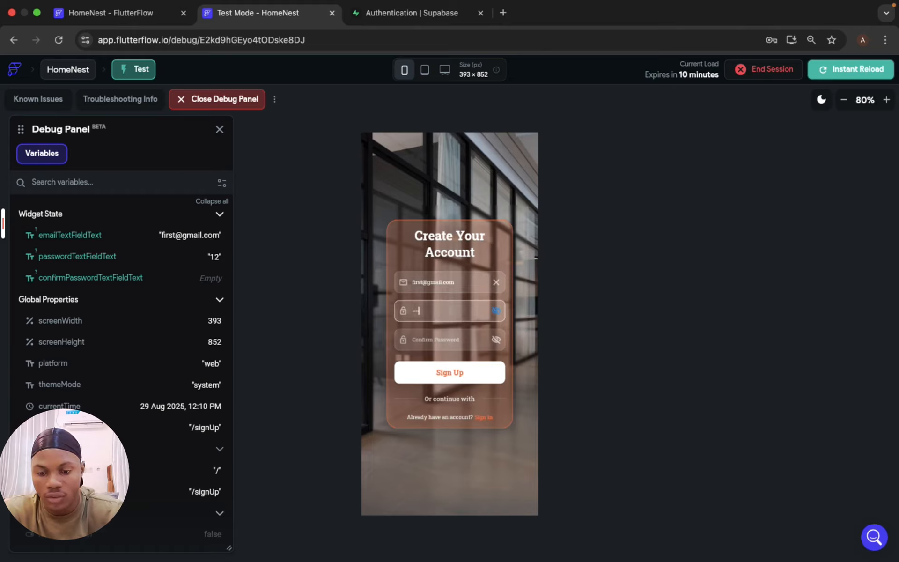
pyautogui.click(457, 337)
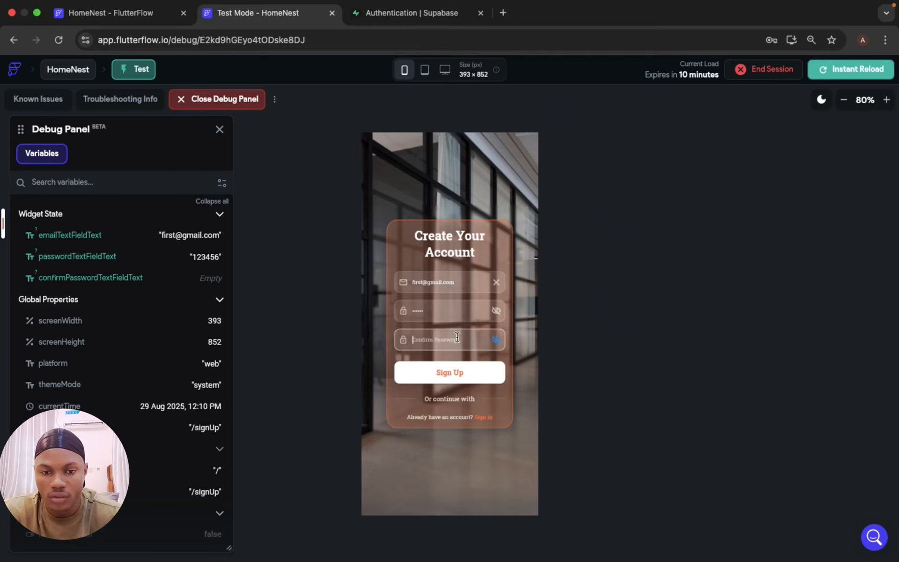
pyautogui.write('1234')
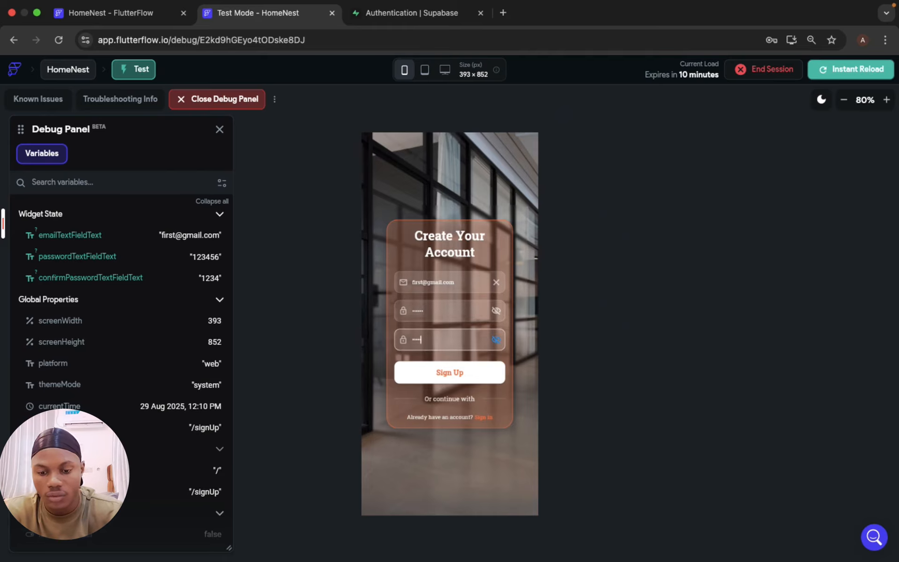
pyautogui.write('56')
pyautogui.click(462, 381)
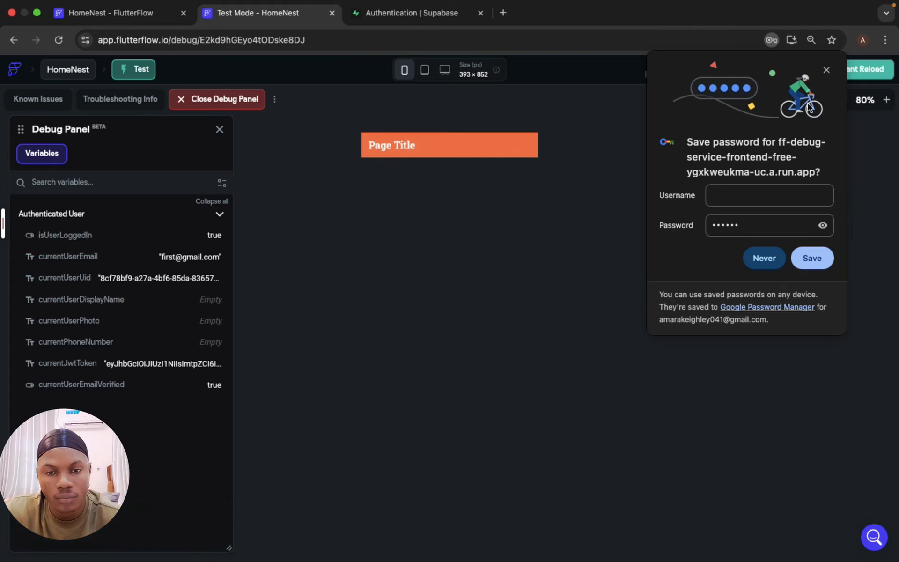
pyautogui.click(826, 70)
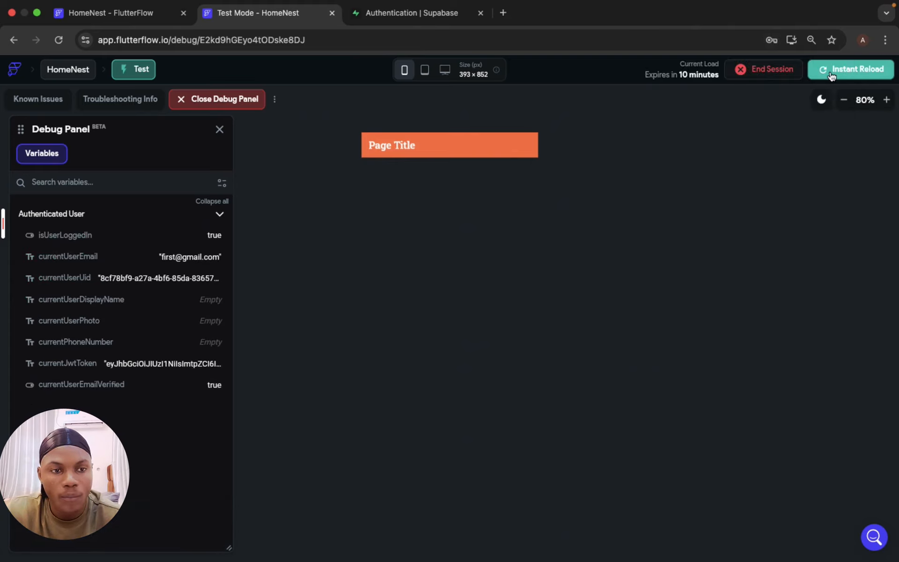
# Step: Return to the sign-up page, open the Sign In page, and enter the test e-mail address in its Email field
pyautogui.click(14, 40)
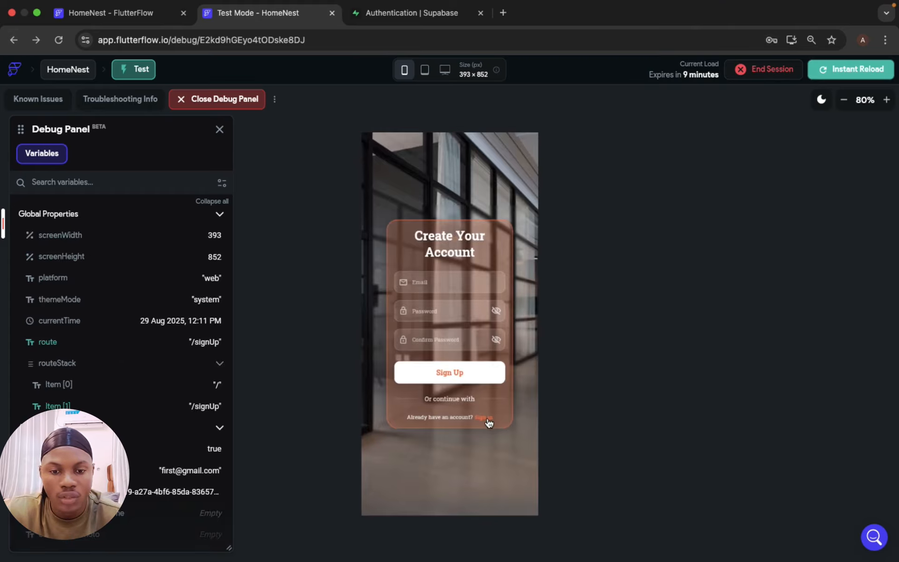
pyautogui.click(487, 418)
pyautogui.click(431, 291)
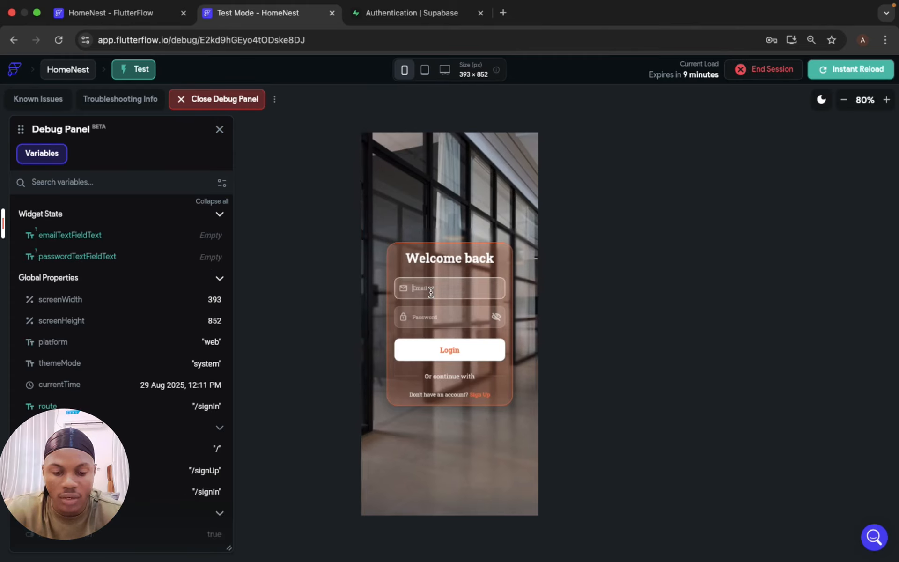
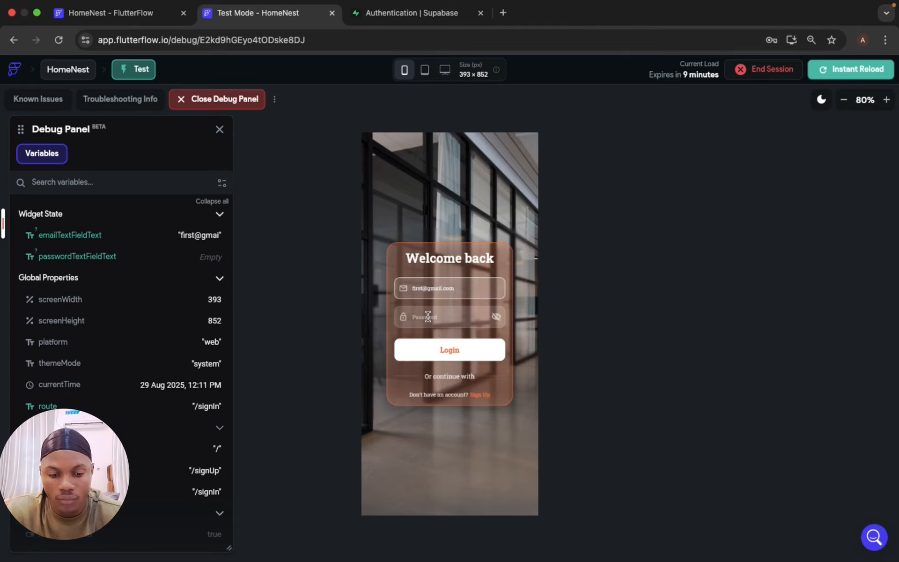
# Step: Enter the test account password, log in, and dismiss the browser's save-password prompt
pyautogui.click(428, 316)
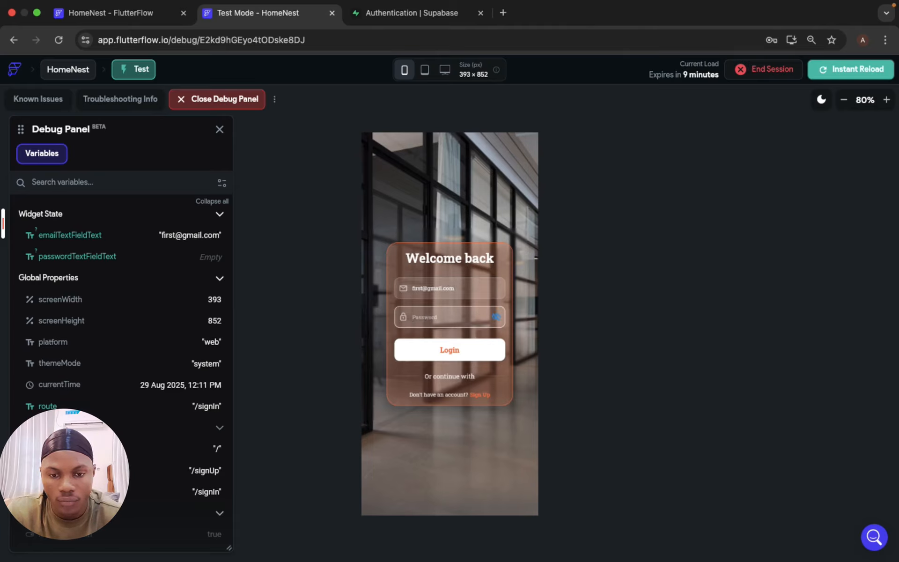
pyautogui.write('123456')
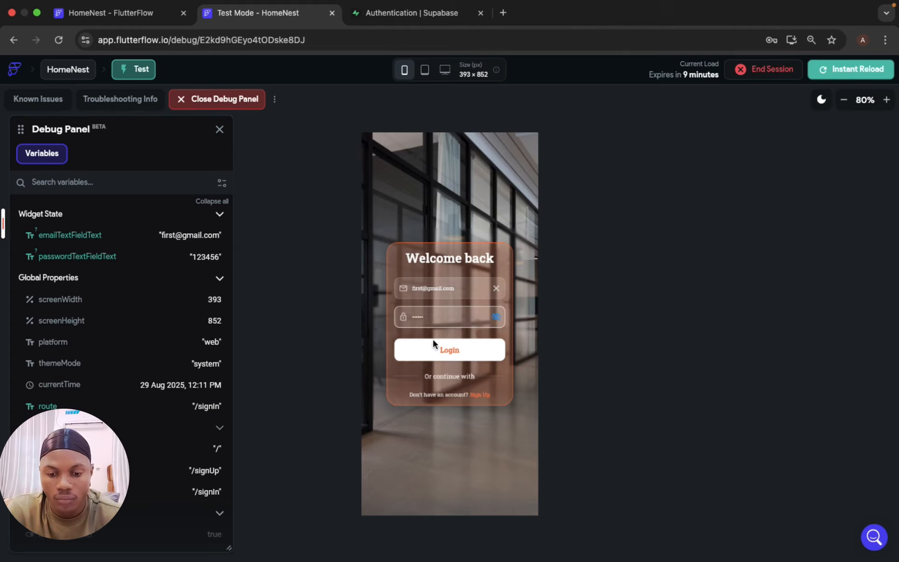
pyautogui.click(436, 353)
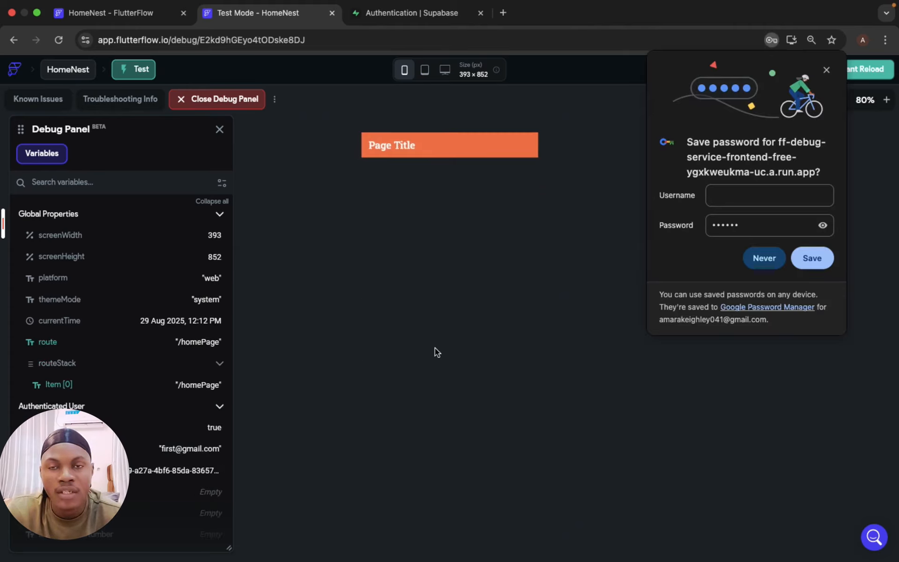
pyautogui.click(826, 70)
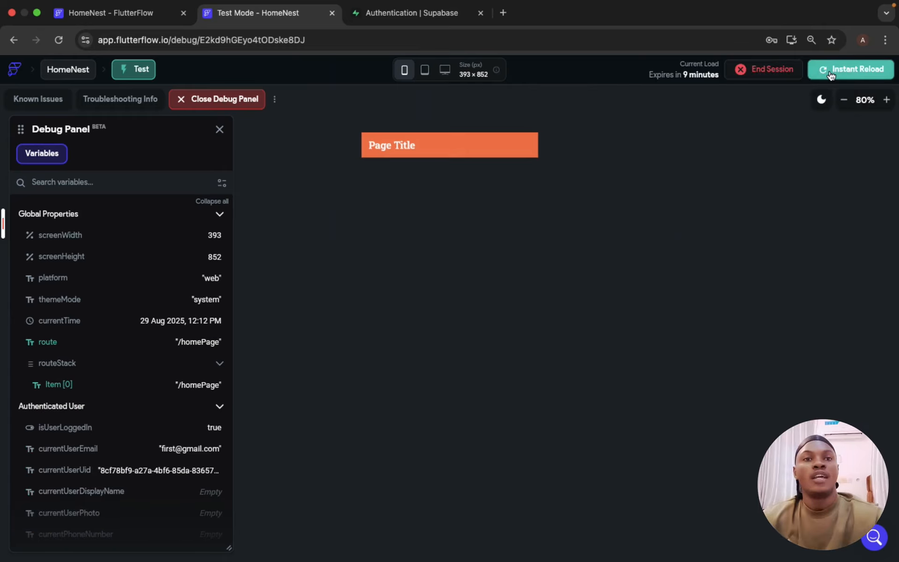